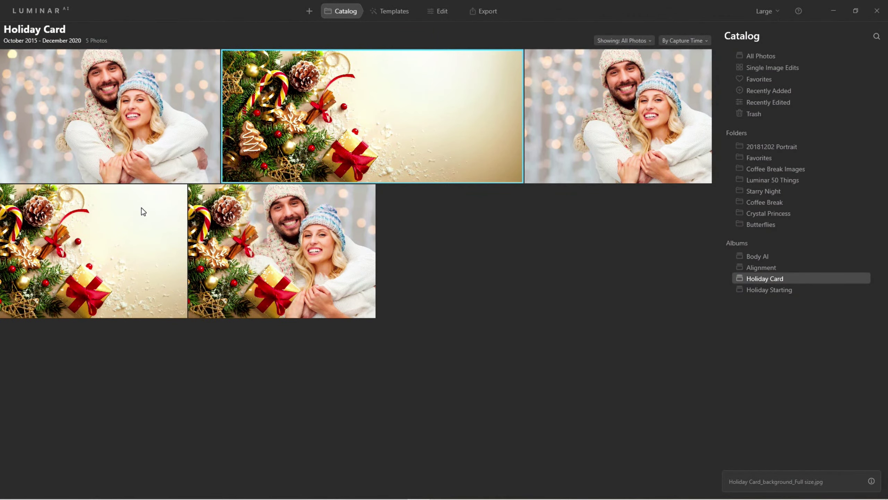
- Preview the full-size couple and background photos and Cute couple.jpg in the Holiday Card album
{"action": "double_click", "coordinate": [103, 91]}
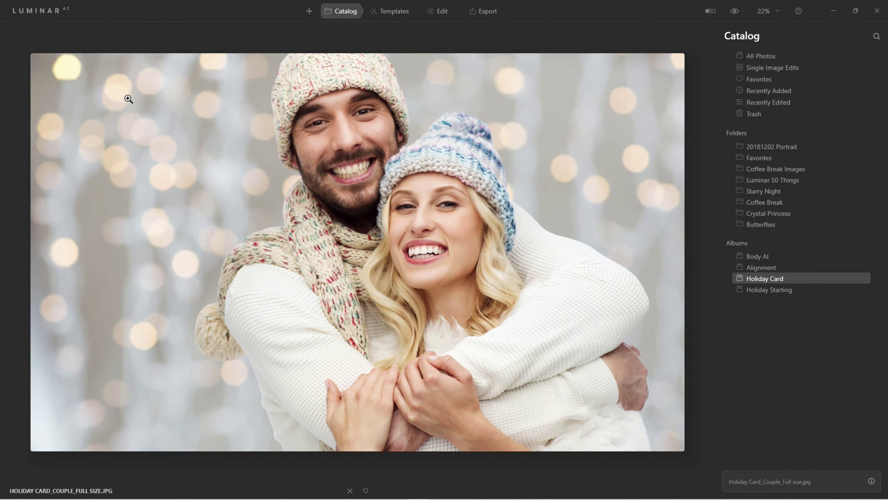
{"action": "key", "text": "Right"}
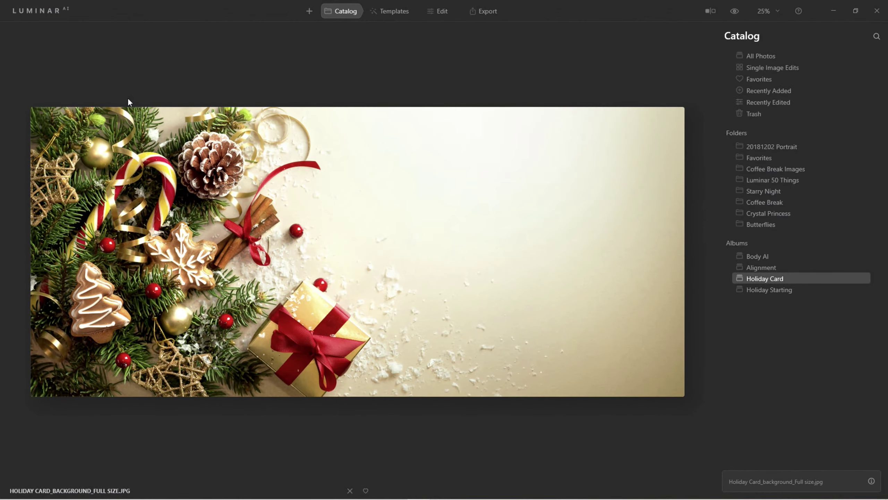
{"action": "key", "text": "Escape"}
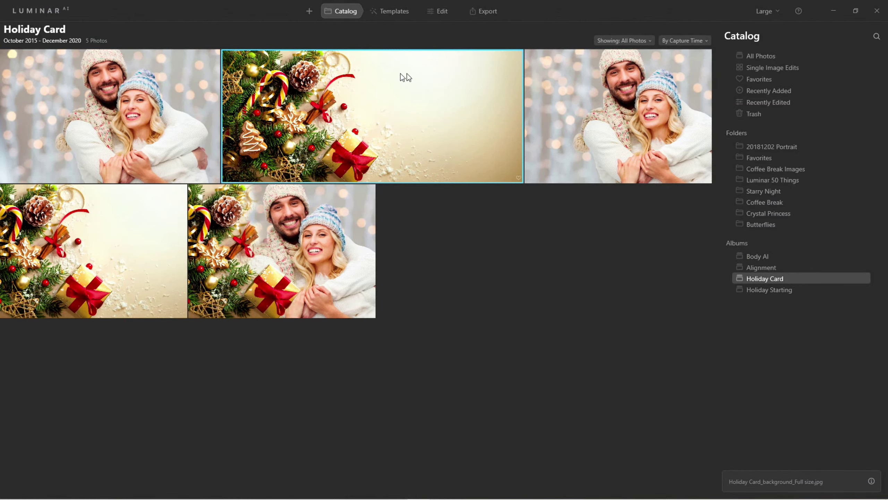
{"action": "double_click", "coordinate": [635, 101]}
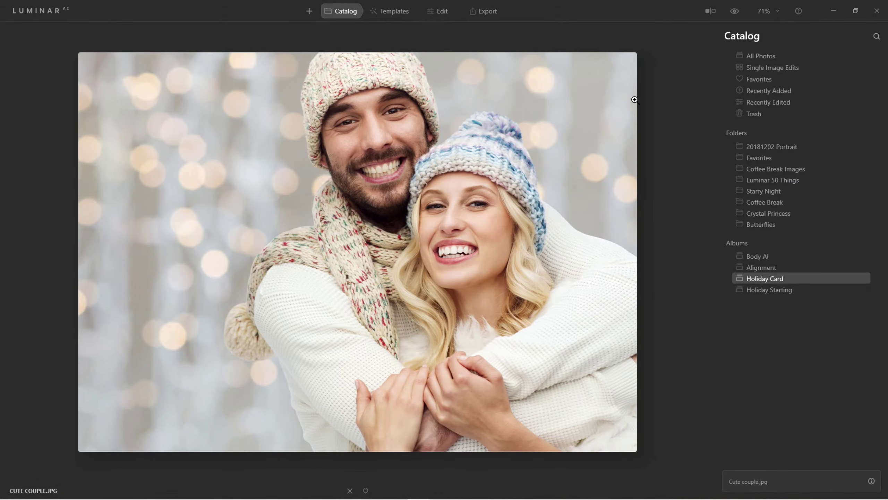
{"action": "key", "text": "Escape"}
{"action": "double_click", "coordinate": [321, 111]}
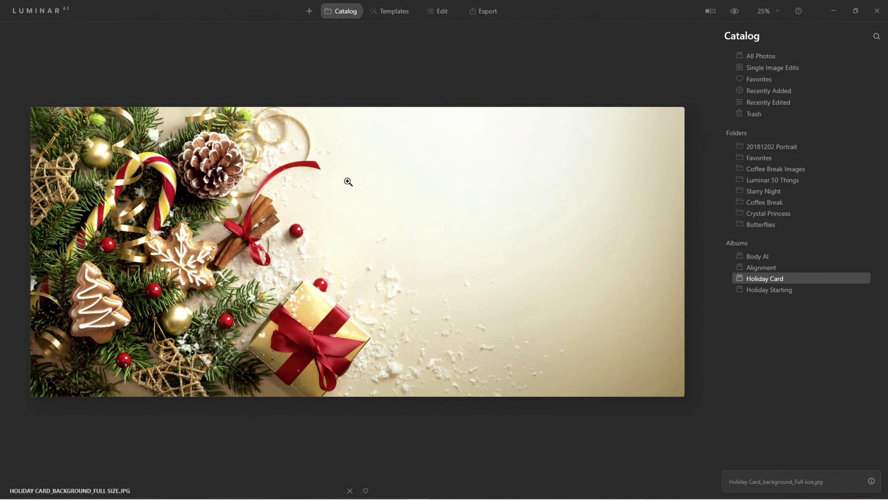
{"action": "key", "text": "Escape"}
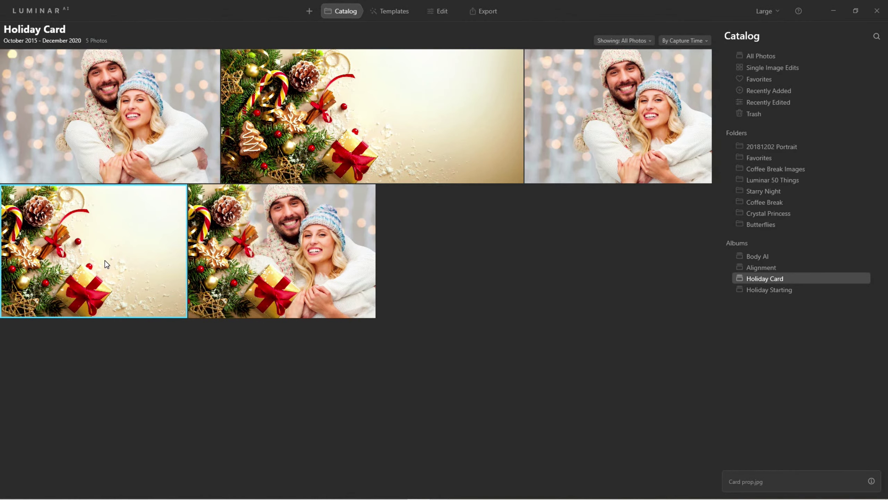
- Open Cute couple.jpg for editing and add a Texture local mask to it
{"action": "double_click", "coordinate": [572, 119]}
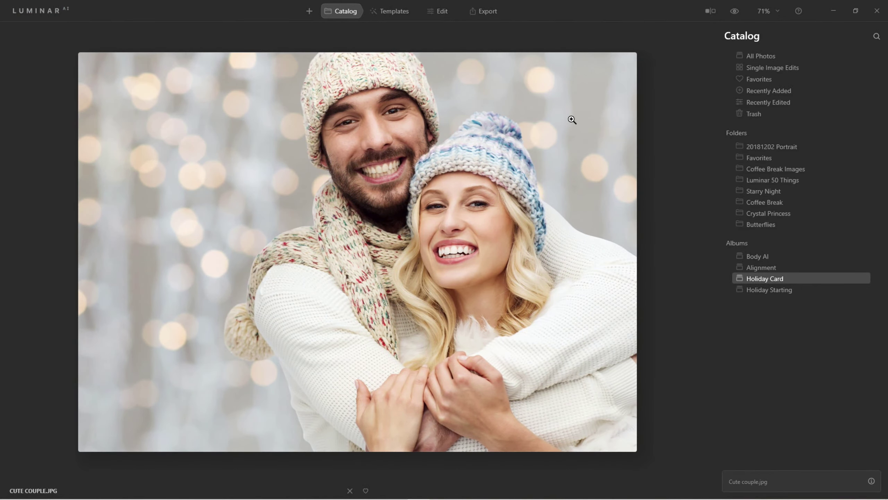
{"action": "left_click", "coordinate": [440, 9]}
{"action": "left_click", "coordinate": [876, 166]}
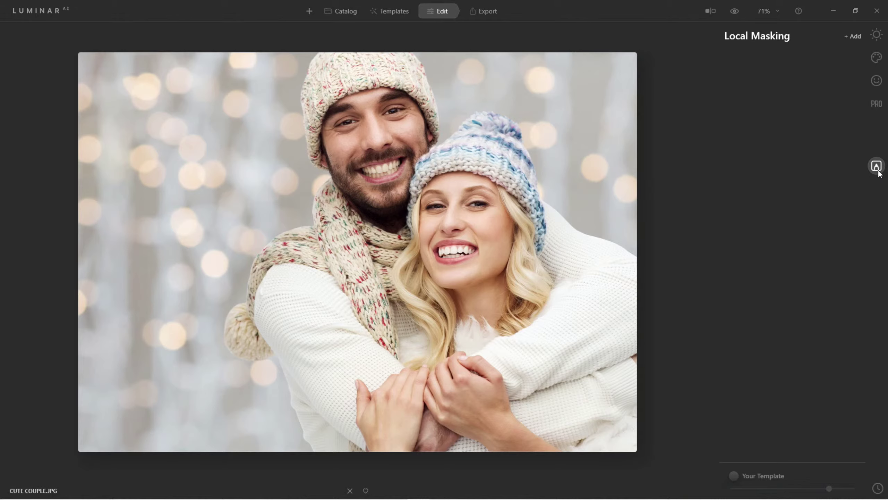
{"action": "left_click", "coordinate": [852, 36]}
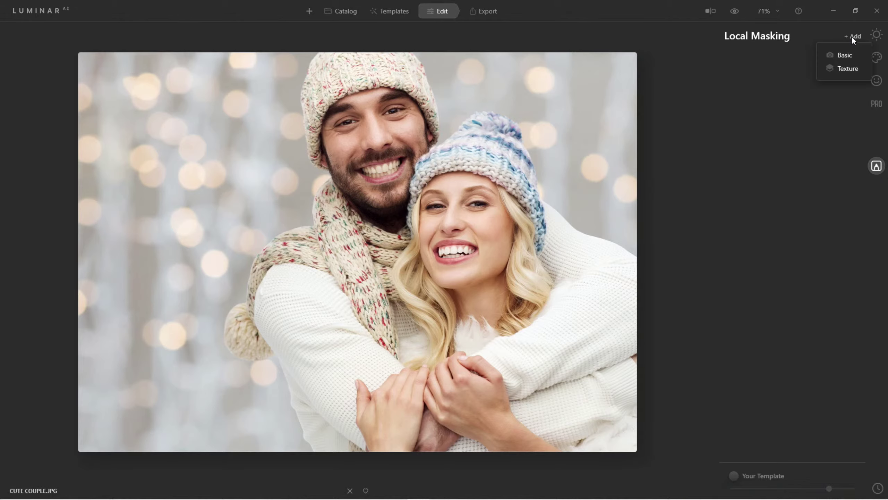
{"action": "left_click", "coordinate": [851, 69]}
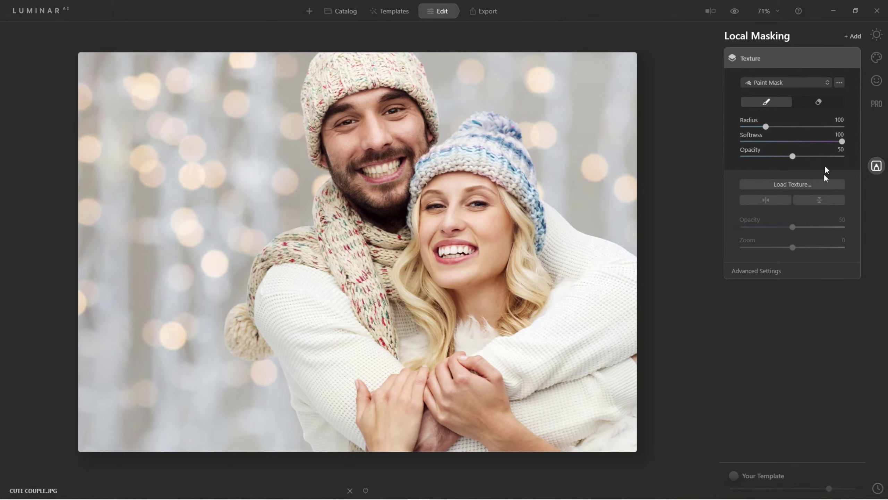
- Load Holiday Card_background_Full size.jpg from Photography > Coffee Break > Holiday Card as the texture
{"action": "left_click", "coordinate": [798, 184]}
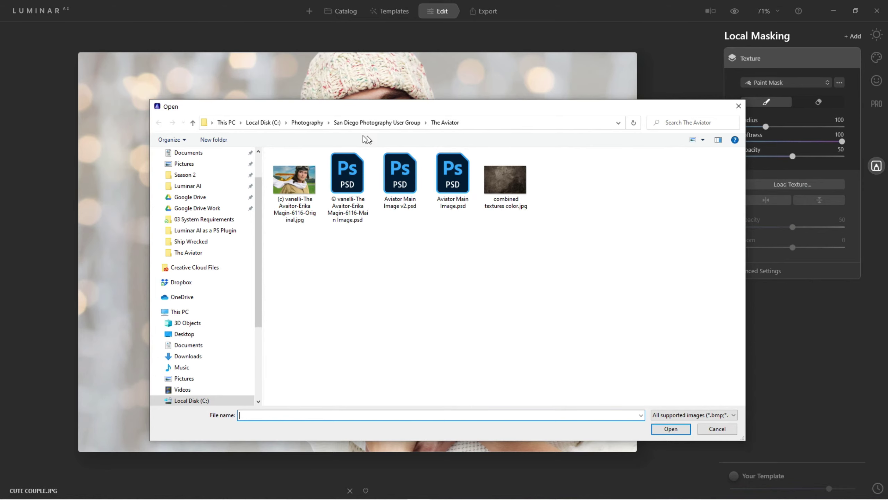
{"action": "left_click", "coordinate": [307, 122]}
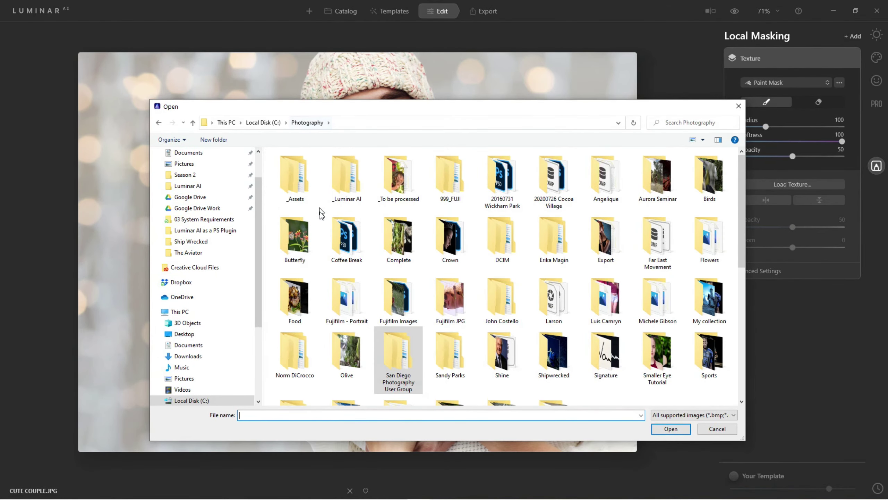
{"action": "double_click", "coordinate": [336, 224]}
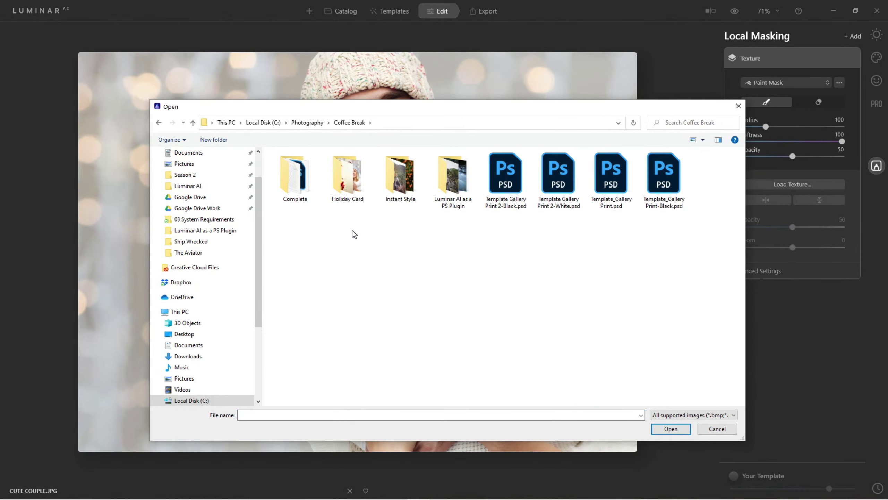
{"action": "double_click", "coordinate": [353, 192]}
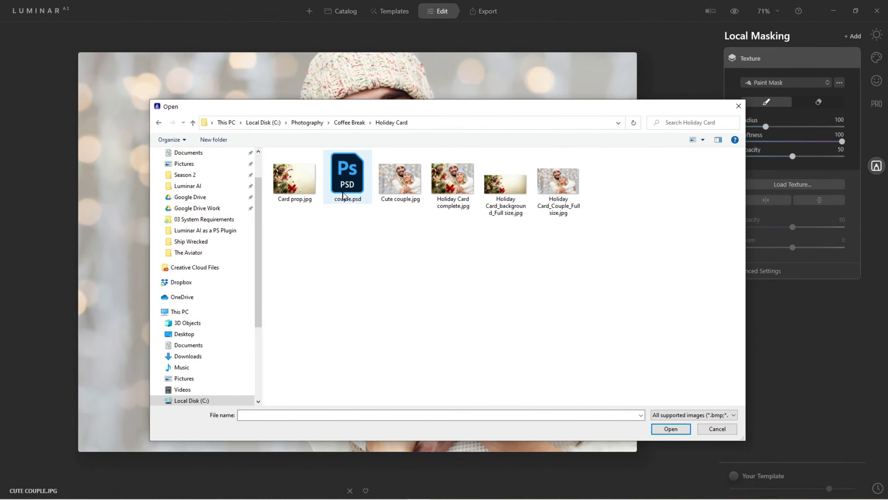
{"action": "left_click", "coordinate": [518, 193]}
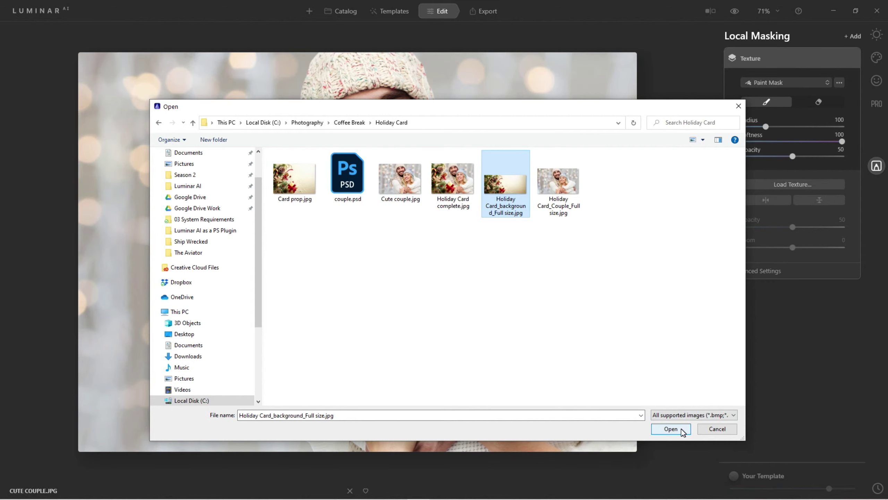
{"action": "left_click", "coordinate": [672, 429]}
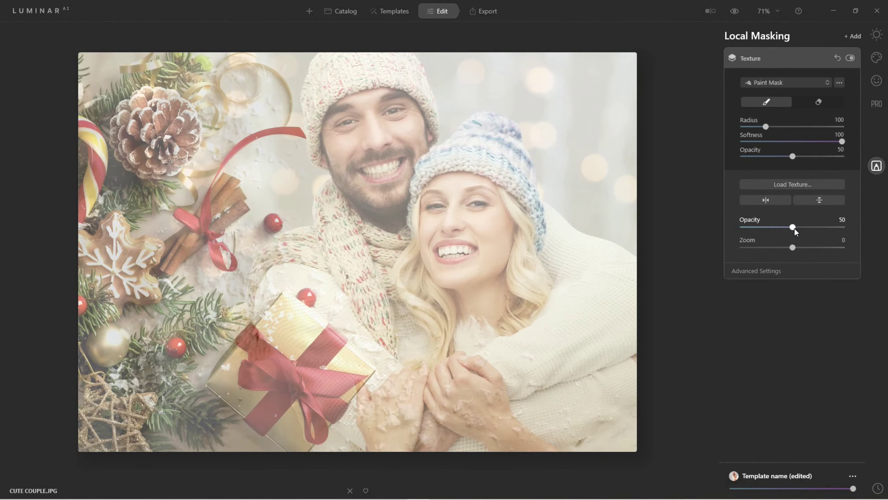
- Set the texture's opacity to 100 and its blend mode to Darken
{"action": "left_click_drag", "start_coordinate": [792, 227], "coordinate": [850, 234]}
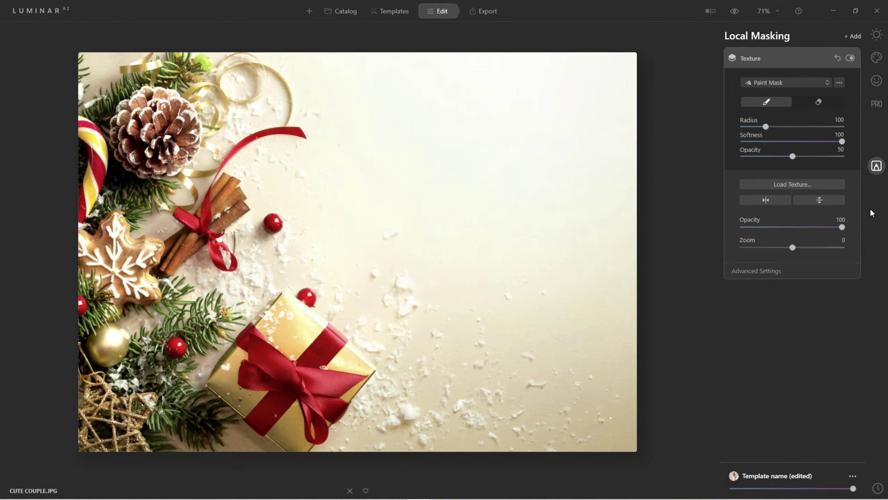
{"action": "left_click", "coordinate": [764, 270]}
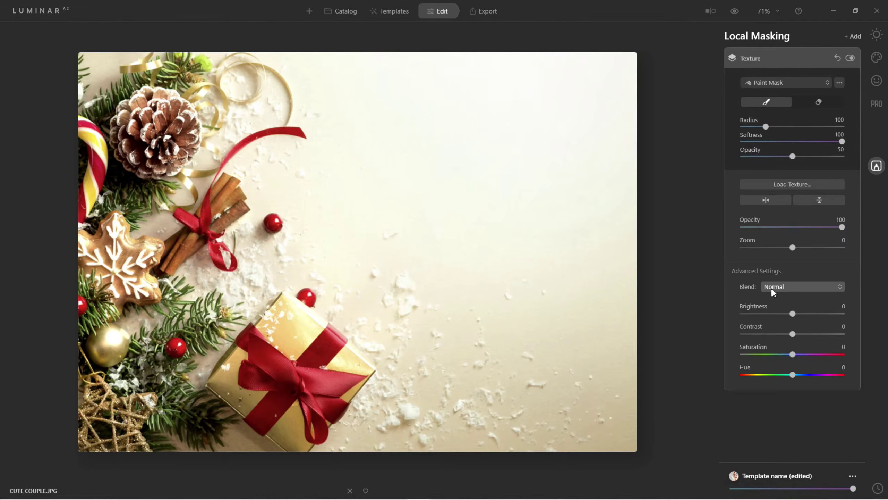
{"action": "left_click", "coordinate": [785, 286]}
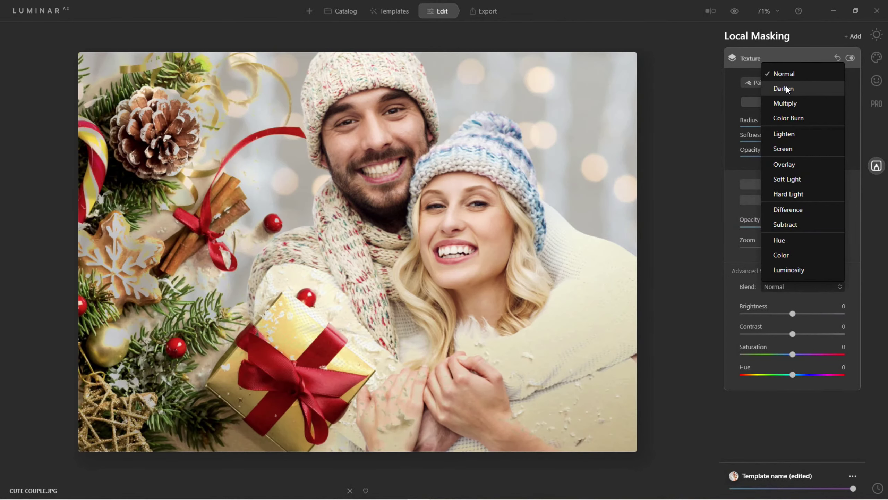
{"action": "left_click", "coordinate": [785, 89]}
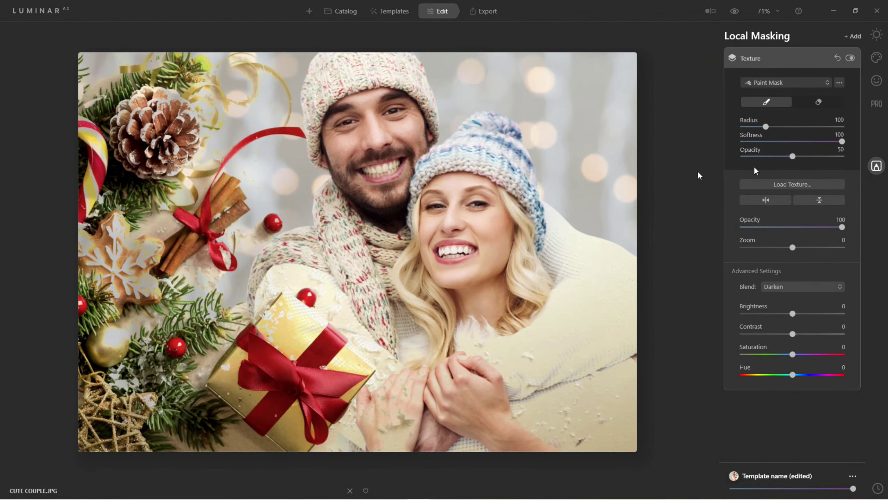
- Erase the texture from the couple's sweaters, hands and faces with a radius 136 eraser at 100 opacity
{"action": "left_click", "coordinate": [814, 102]}
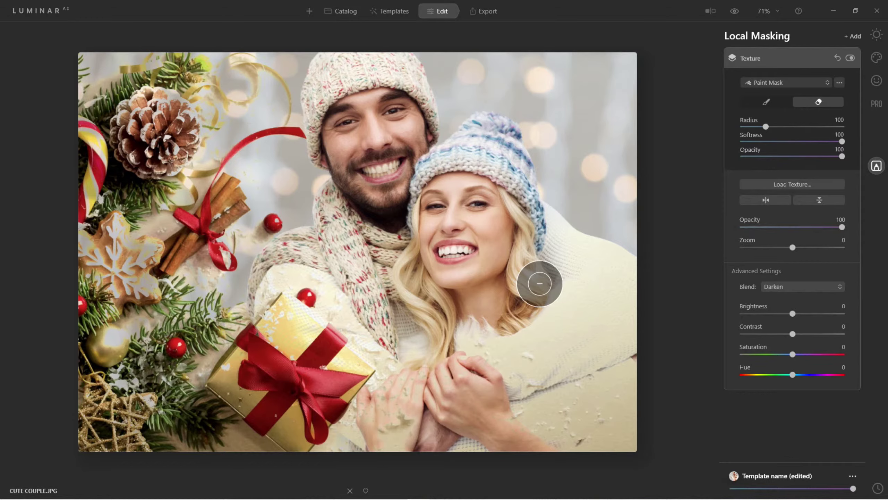
{"action": "key", "text": "bracketright"}
{"action": "key", "text": "bracketright"}
{"action": "key", "text": "bracketright"}
{"action": "key", "text": "bracketright"}
{"action": "key", "text": "bracketright"}
{"action": "key", "text": "bracketright"}
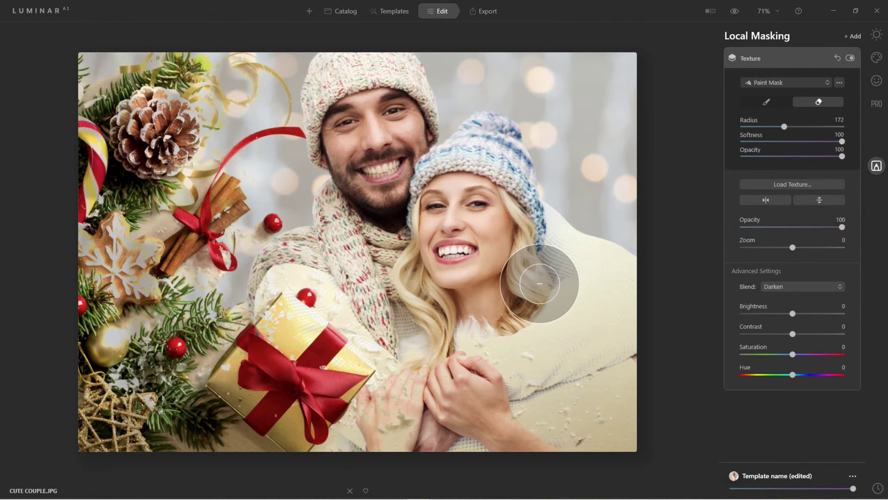
{"action": "key", "text": "bracketleft"}
{"action": "key", "text": "bracketleft"}
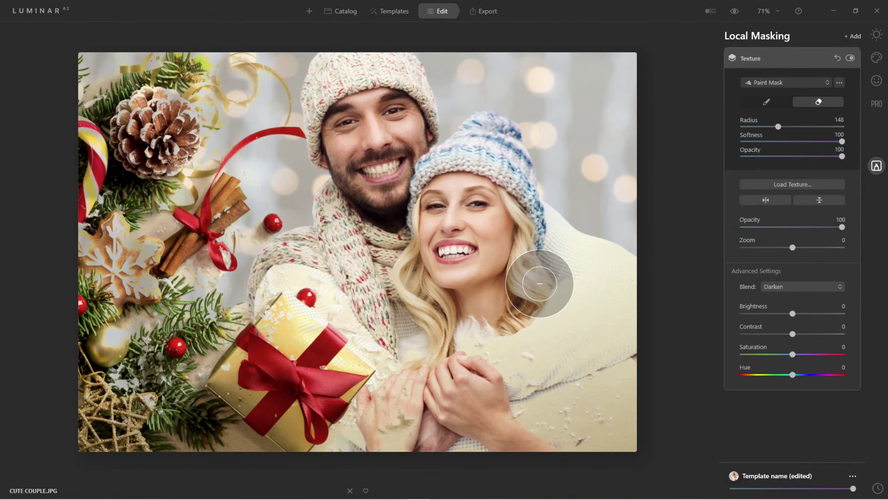
{"action": "key", "text": "bracketleft"}
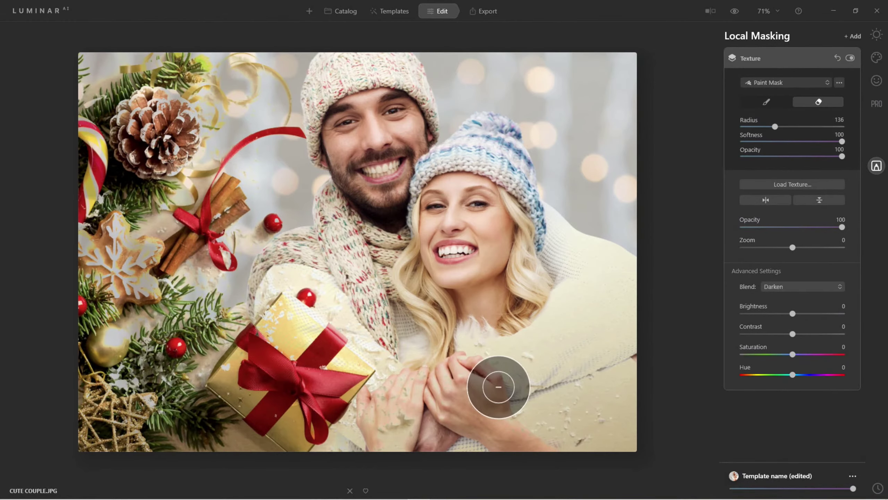
{"action": "mouse_move", "coordinate": [495, 383]}
{"action": "left_mouse_down"}
{"action": "mouse_move", "coordinate": [469, 417]}
{"action": "mouse_move", "coordinate": [464, 398]}
{"action": "mouse_move", "coordinate": [439, 419]}
{"action": "mouse_move", "coordinate": [428, 390]}
{"action": "mouse_move", "coordinate": [390, 433]}
{"action": "mouse_move", "coordinate": [403, 384]}
{"action": "mouse_move", "coordinate": [377, 428]}
{"action": "mouse_move", "coordinate": [407, 375]}
{"action": "mouse_move", "coordinate": [422, 444]}
{"action": "mouse_move", "coordinate": [478, 354]}
{"action": "mouse_move", "coordinate": [476, 442]}
{"action": "mouse_move", "coordinate": [531, 354]}
{"action": "mouse_move", "coordinate": [526, 431]}
{"action": "mouse_move", "coordinate": [576, 347]}
{"action": "mouse_move", "coordinate": [565, 430]}
{"action": "mouse_move", "coordinate": [449, 406]}
{"action": "mouse_move", "coordinate": [489, 445]}
{"action": "mouse_move", "coordinate": [618, 417]}
{"action": "mouse_move", "coordinate": [570, 446]}
{"action": "mouse_move", "coordinate": [609, 385]}
{"action": "mouse_move", "coordinate": [626, 239]}
{"action": "mouse_move", "coordinate": [626, 55]}
{"action": "mouse_move", "coordinate": [593, 160]}
{"action": "mouse_move", "coordinate": [555, 354]}
{"action": "mouse_move", "coordinate": [586, 98]}
{"action": "mouse_move", "coordinate": [562, 117]}
{"action": "mouse_move", "coordinate": [503, 335]}
{"action": "mouse_move", "coordinate": [529, 45]}
{"action": "mouse_move", "coordinate": [485, 207]}
{"action": "mouse_move", "coordinate": [467, 361]}
{"action": "mouse_move", "coordinate": [471, 49]}
{"action": "mouse_move", "coordinate": [446, 228]}
{"action": "mouse_move", "coordinate": [445, 132]}
{"action": "mouse_move", "coordinate": [422, 66]}
{"action": "mouse_move", "coordinate": [371, 67]}
{"action": "mouse_move", "coordinate": [441, 331]}
{"action": "mouse_move", "coordinate": [478, 410]}
{"action": "mouse_move", "coordinate": [477, 432]}
{"action": "mouse_move", "coordinate": [470, 426]}
{"action": "mouse_move", "coordinate": [441, 451]}
{"action": "mouse_move", "coordinate": [423, 435]}
{"action": "mouse_move", "coordinate": [388, 444]}
{"action": "mouse_move", "coordinate": [434, 377]}
{"action": "mouse_move", "coordinate": [343, 262]}
{"action": "mouse_move", "coordinate": [332, 214]}
{"action": "mouse_move", "coordinate": [360, 149]}
{"action": "mouse_move", "coordinate": [367, 93]}
{"action": "mouse_move", "coordinate": [341, 66]}
{"action": "mouse_move", "coordinate": [371, 162]}
{"action": "mouse_move", "coordinate": [428, 157]}
{"action": "mouse_move", "coordinate": [389, 69]}
{"action": "mouse_move", "coordinate": [371, 166]}
{"action": "mouse_move", "coordinate": [453, 164]}
{"action": "mouse_move", "coordinate": [403, 80]}
{"action": "mouse_move", "coordinate": [338, 59]}
{"action": "mouse_move", "coordinate": [372, 155]}
{"action": "mouse_move", "coordinate": [277, 210]}
{"action": "mouse_move", "coordinate": [288, 192]}
{"action": "mouse_move", "coordinate": [364, 214]}
{"action": "left_mouse_up"}
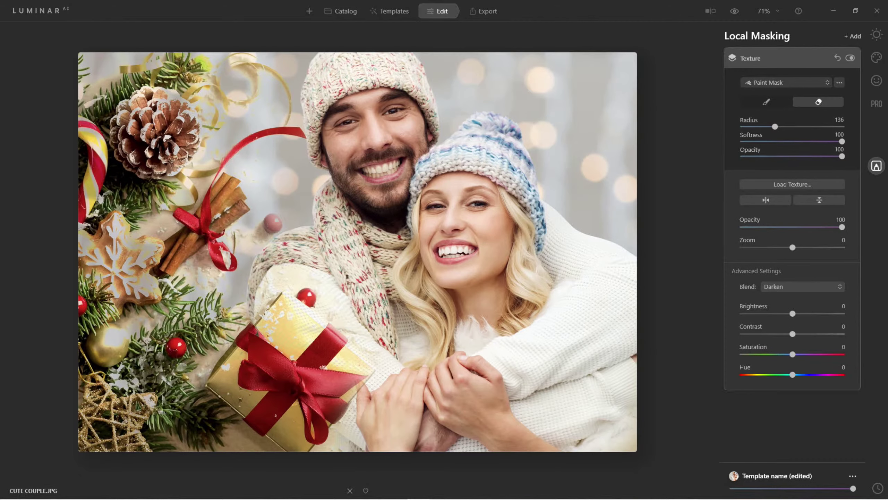
- Reduce the eraser radius to 40 and erase the red ribbon's end, the loose berries and the texture spilling onto the sweater around the gift
{"action": "key", "text": "bracketleft"}
{"action": "key", "text": "bracketleft"}
{"action": "key", "text": "bracketleft"}
{"action": "key", "text": "bracketleft"}
{"action": "key", "text": "bracketleft"}
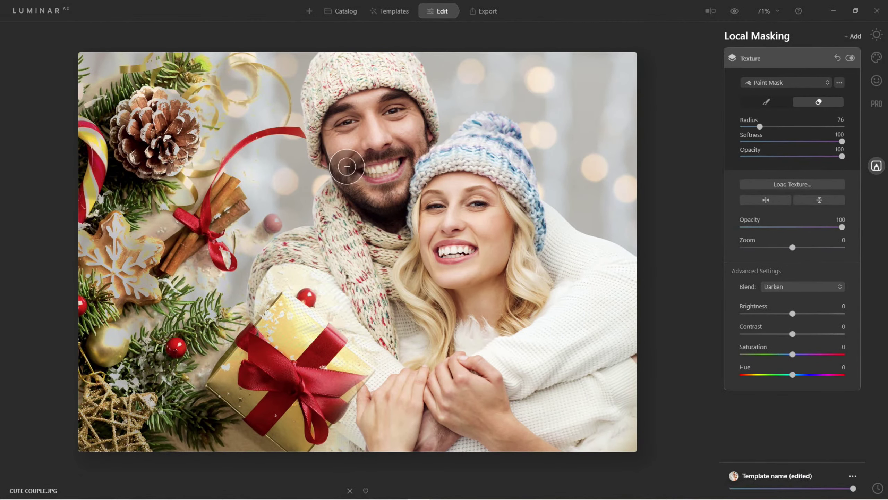
{"action": "key", "text": "bracketleft"}
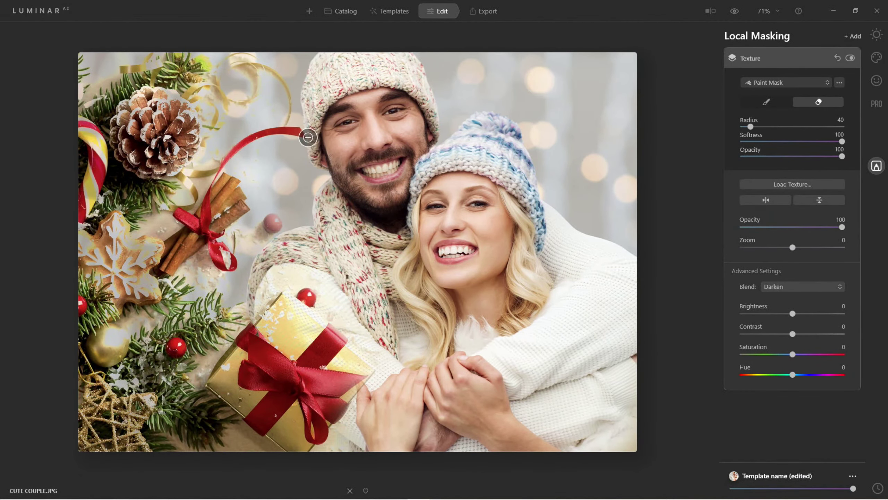
{"action": "mouse_move", "coordinate": [309, 137]}
{"action": "left_mouse_down"}
{"action": "mouse_move", "coordinate": [262, 135]}
{"action": "mouse_move", "coordinate": [225, 158]}
{"action": "mouse_move", "coordinate": [269, 134]}
{"action": "mouse_move", "coordinate": [300, 135]}
{"action": "mouse_move", "coordinate": [260, 140]}
{"action": "mouse_move", "coordinate": [266, 135]}
{"action": "mouse_move", "coordinate": [317, 138]}
{"action": "mouse_move", "coordinate": [273, 75]}
{"action": "mouse_move", "coordinate": [292, 133]}
{"action": "mouse_move", "coordinate": [303, 51]}
{"action": "mouse_move", "coordinate": [312, 136]}
{"action": "mouse_move", "coordinate": [332, 87]}
{"action": "mouse_move", "coordinate": [326, 107]}
{"action": "mouse_move", "coordinate": [305, 60]}
{"action": "mouse_move", "coordinate": [279, 58]}
{"action": "mouse_move", "coordinate": [286, 126]}
{"action": "mouse_move", "coordinate": [264, 148]}
{"action": "mouse_move", "coordinate": [270, 182]}
{"action": "mouse_move", "coordinate": [302, 166]}
{"action": "mouse_move", "coordinate": [288, 153]}
{"action": "mouse_move", "coordinate": [241, 167]}
{"action": "mouse_move", "coordinate": [273, 226]}
{"action": "mouse_move", "coordinate": [265, 243]}
{"action": "mouse_move", "coordinate": [291, 224]}
{"action": "mouse_move", "coordinate": [317, 237]}
{"action": "mouse_move", "coordinate": [279, 245]}
{"action": "mouse_move", "coordinate": [334, 257]}
{"action": "mouse_move", "coordinate": [275, 253]}
{"action": "mouse_move", "coordinate": [257, 267]}
{"action": "mouse_move", "coordinate": [268, 220]}
{"action": "left_mouse_up"}
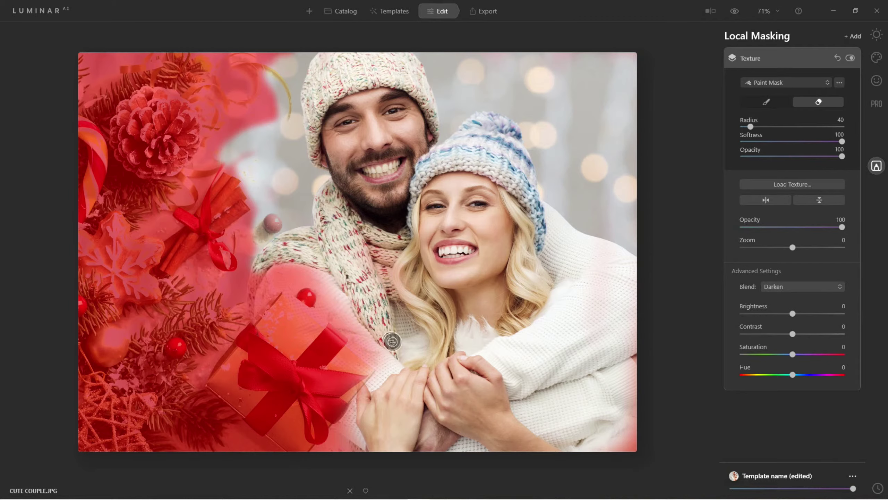
{"action": "mouse_move", "coordinate": [379, 351]}
{"action": "left_mouse_down"}
{"action": "mouse_move", "coordinate": [307, 278]}
{"action": "mouse_move", "coordinate": [381, 349]}
{"action": "mouse_move", "coordinate": [325, 296]}
{"action": "mouse_move", "coordinate": [284, 273]}
{"action": "mouse_move", "coordinate": [259, 302]}
{"action": "mouse_move", "coordinate": [276, 281]}
{"action": "mouse_move", "coordinate": [399, 374]}
{"action": "left_mouse_up"}
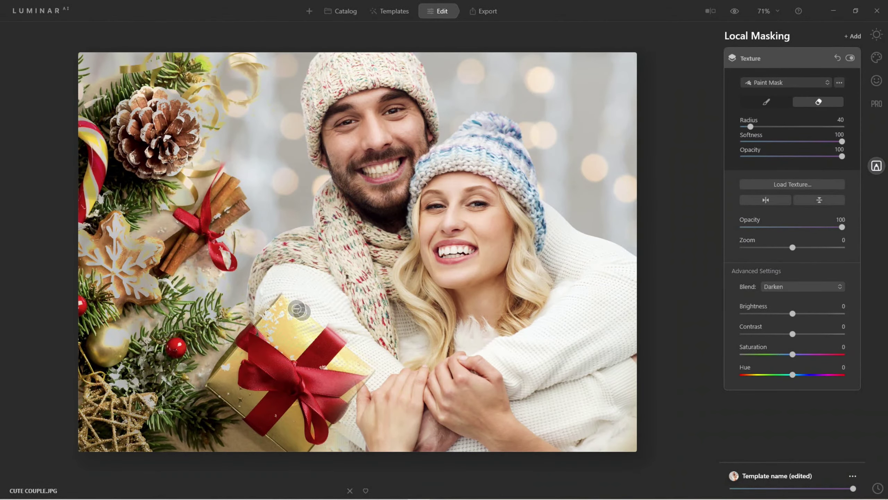
- Set the texture's blend mode to Normal and paint the gift box's faded upper edges back in
{"action": "key", "text": "ctrl+equal"}
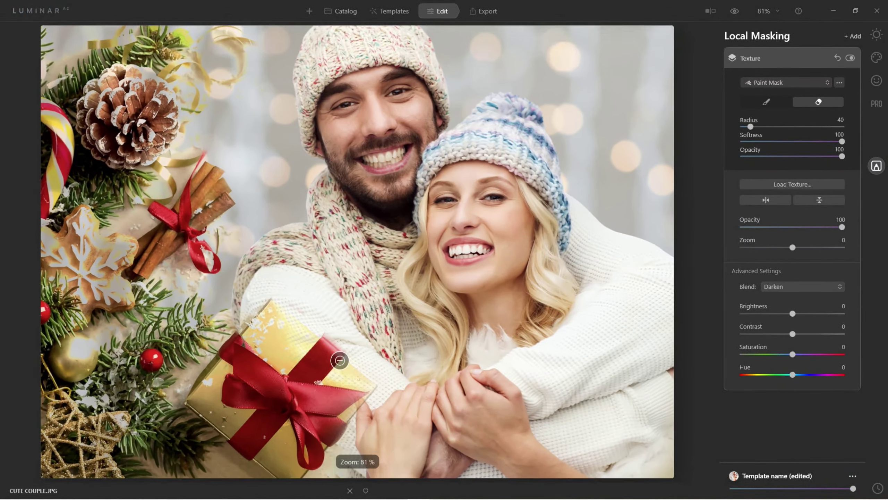
{"action": "scroll", "coordinate": [339, 360], "scroll_direction": "up", "scroll_amount": 5}
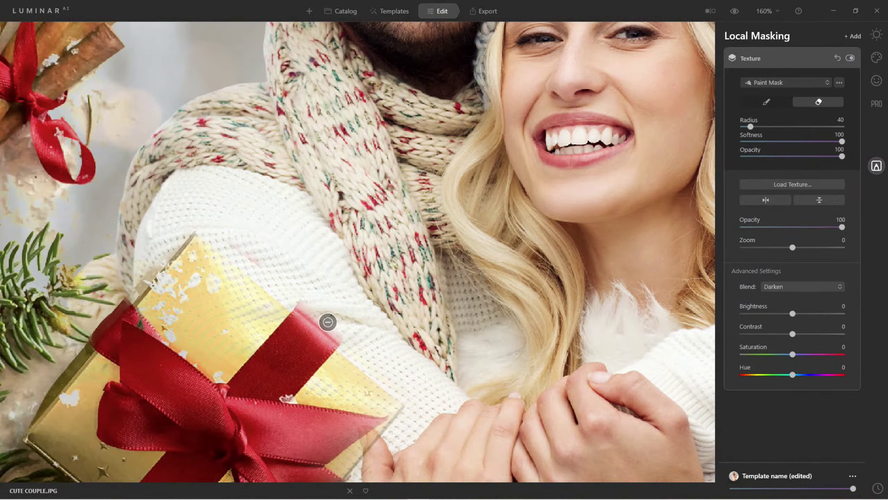
{"action": "left_click", "coordinate": [785, 288]}
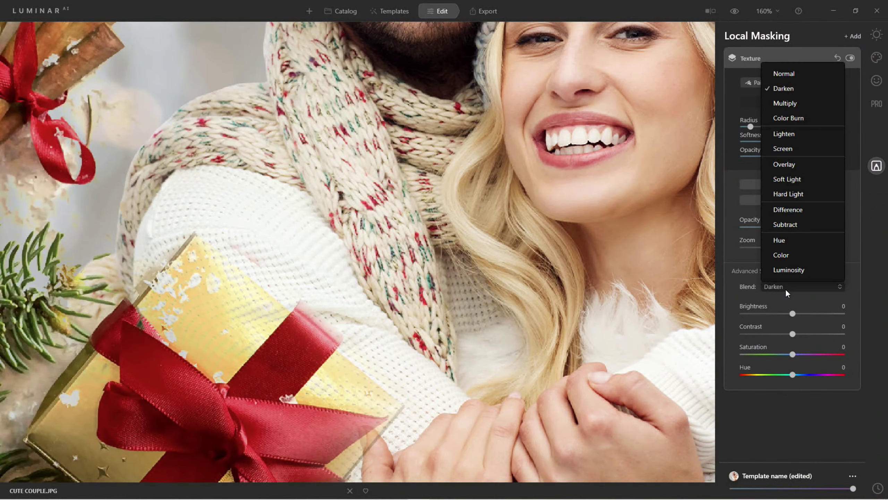
{"action": "left_click", "coordinate": [777, 74]}
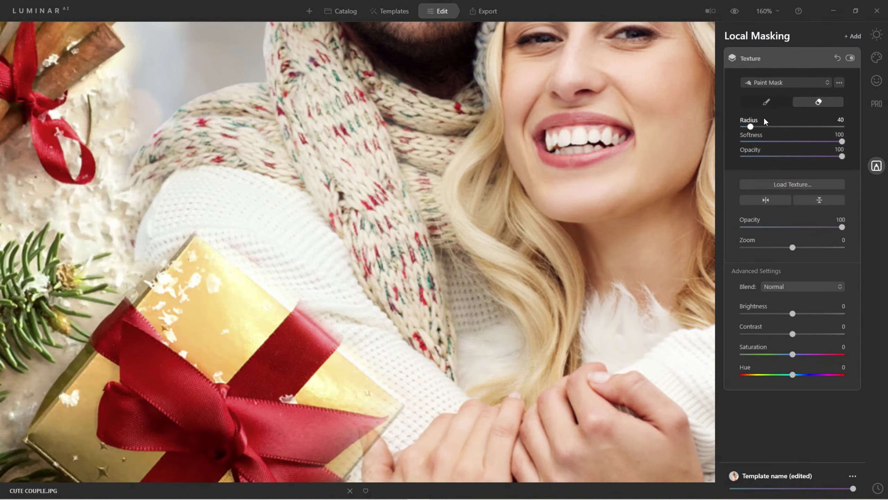
{"action": "left_click", "coordinate": [766, 102]}
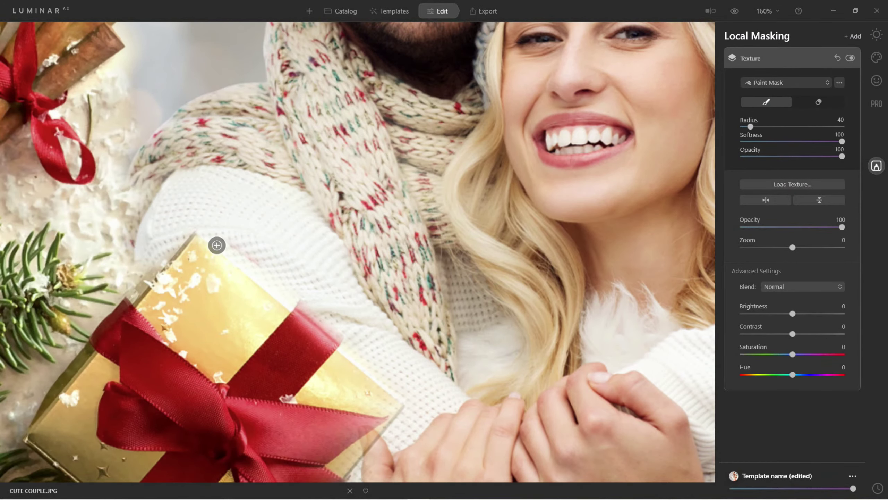
{"action": "mouse_move", "coordinate": [201, 245]}
{"action": "left_mouse_down"}
{"action": "mouse_move", "coordinate": [398, 396]}
{"action": "mouse_move", "coordinate": [356, 451]}
{"action": "mouse_move", "coordinate": [343, 453]}
{"action": "mouse_move", "coordinate": [365, 430]}
{"action": "mouse_move", "coordinate": [372, 383]}
{"action": "mouse_move", "coordinate": [336, 462]}
{"action": "mouse_move", "coordinate": [377, 401]}
{"action": "mouse_move", "coordinate": [385, 407]}
{"action": "mouse_move", "coordinate": [330, 464]}
{"action": "mouse_move", "coordinate": [373, 408]}
{"action": "mouse_move", "coordinate": [367, 424]}
{"action": "mouse_move", "coordinate": [232, 291]}
{"action": "left_mouse_up"}
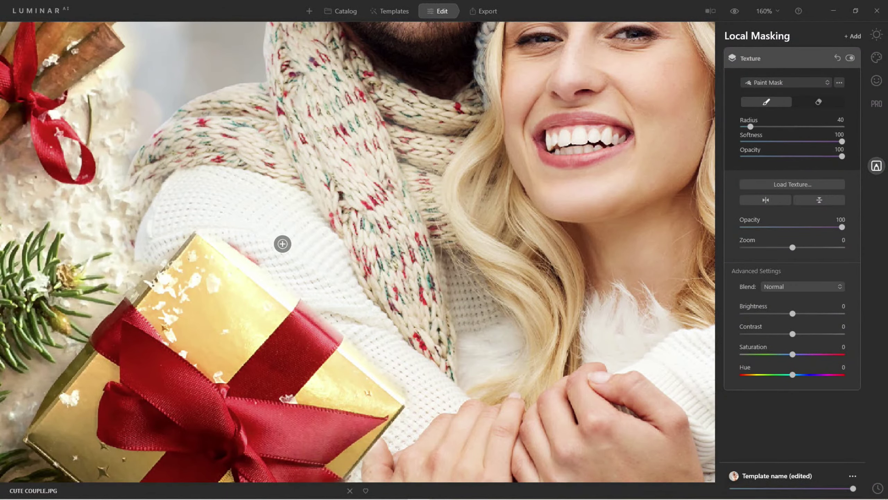
- Erase the remaining texture from the white sweater along the gift box's upper edge with the radius 40 eraser
{"action": "left_click", "coordinate": [819, 102]}
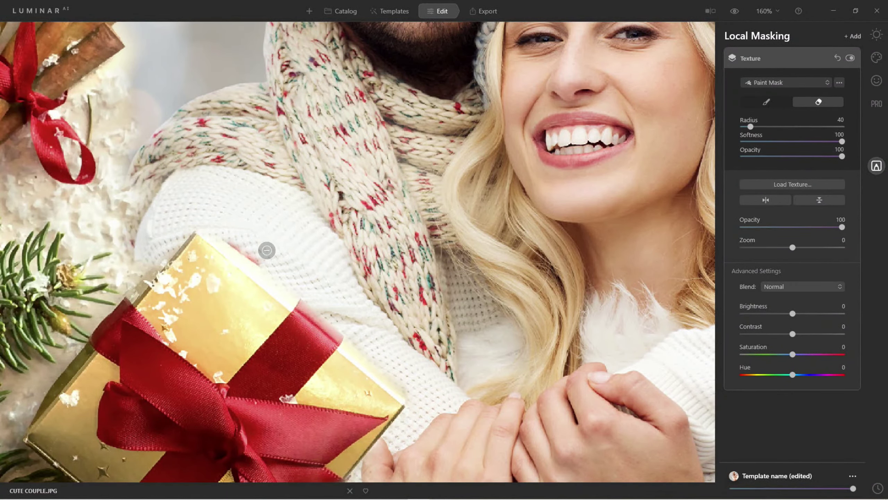
{"action": "mouse_move", "coordinate": [265, 251]}
{"action": "left_mouse_down"}
{"action": "mouse_move", "coordinate": [232, 238]}
{"action": "mouse_move", "coordinate": [257, 254]}
{"action": "mouse_move", "coordinate": [223, 224]}
{"action": "left_mouse_up"}
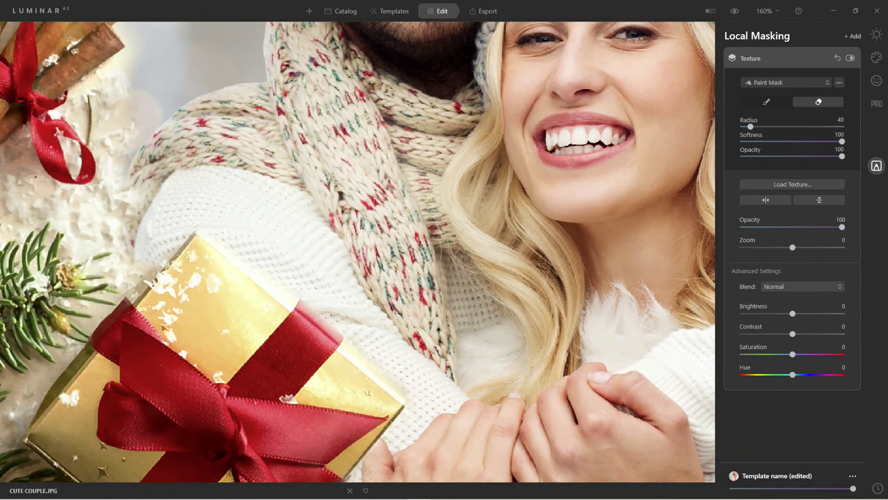
{"action": "scroll", "coordinate": [376, 212], "scroll_direction": "down", "scroll_amount": 6}
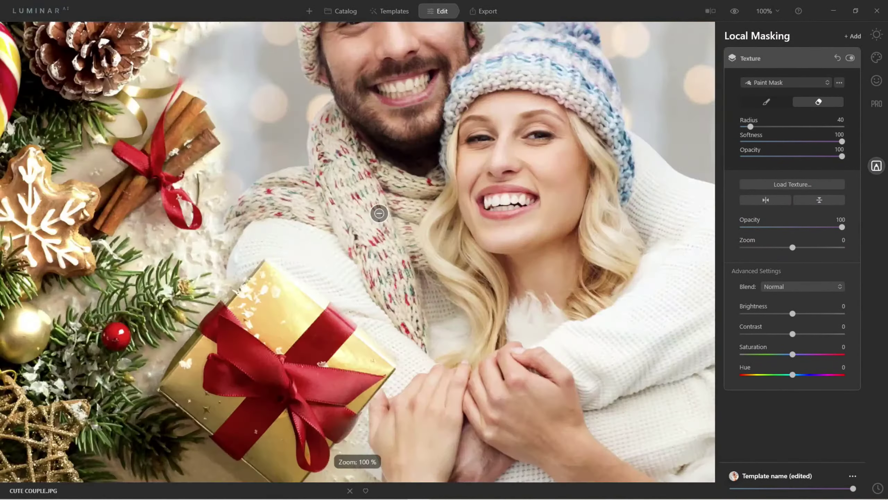
{"action": "scroll", "coordinate": [363, 204], "scroll_direction": "up", "scroll_amount": 2}
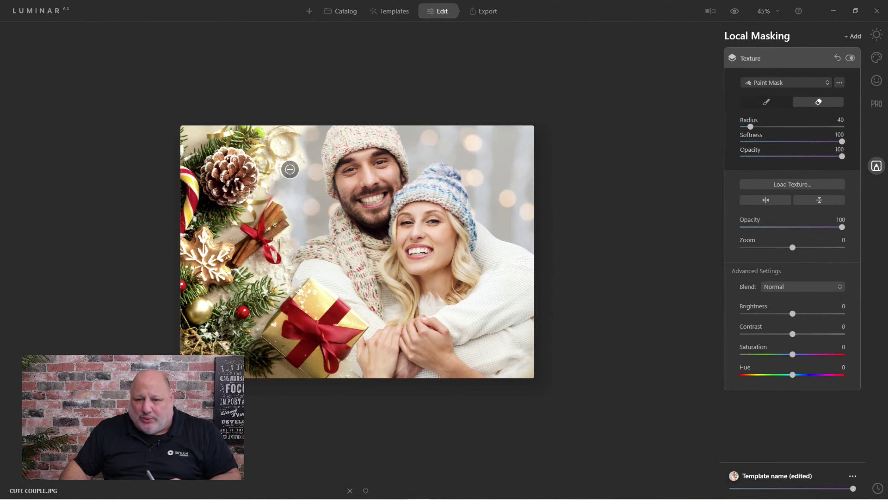
- Paint the texture's red ribbon and loose berry partly back in with a radius 100 brush at 28 opacity
{"action": "key", "text": "bracketright"}
{"action": "key", "text": "bracketright"}
{"action": "key", "text": "bracketright"}
{"action": "key", "text": "bracketright"}
{"action": "key", "text": "bracketright"}
{"action": "key", "text": "bracketright"}
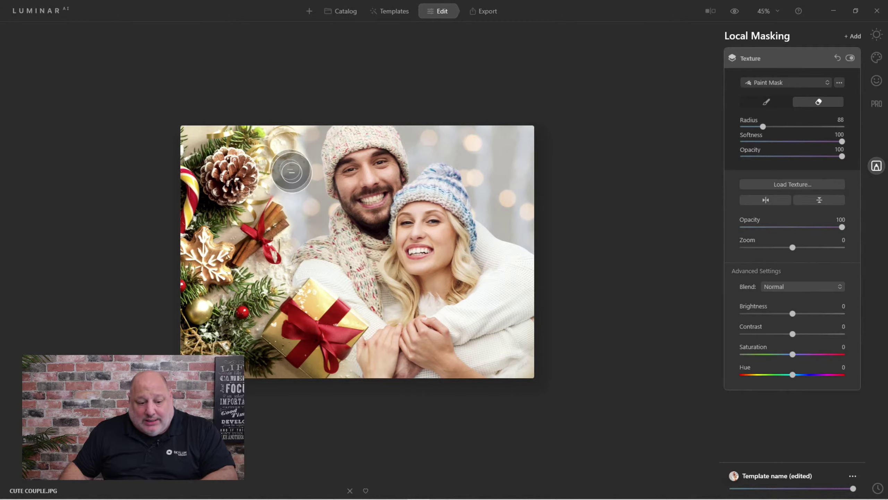
{"action": "left_click", "coordinate": [770, 101]}
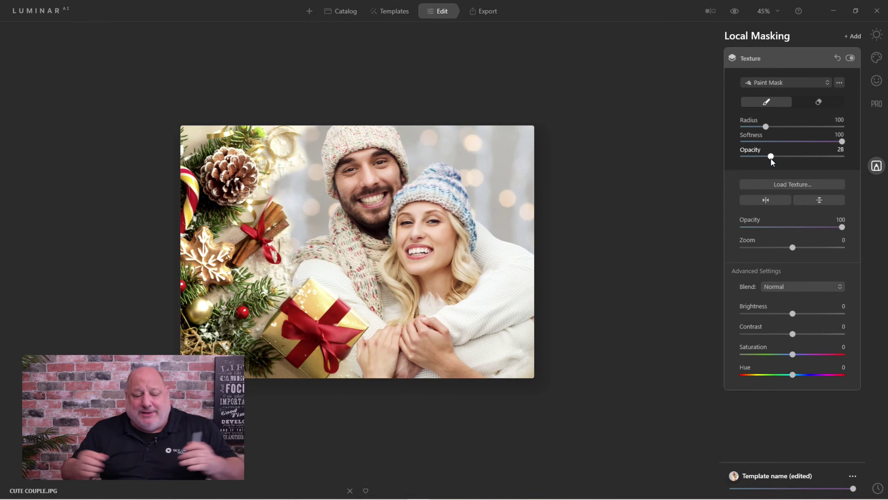
{"action": "mouse_move", "coordinate": [264, 168]}
{"action": "left_mouse_down"}
{"action": "mouse_move", "coordinate": [287, 203]}
{"action": "mouse_move", "coordinate": [286, 168]}
{"action": "mouse_move", "coordinate": [272, 176]}
{"action": "mouse_move", "coordinate": [276, 207]}
{"action": "mouse_move", "coordinate": [263, 161]}
{"action": "mouse_move", "coordinate": [280, 262]}
{"action": "left_mouse_up"}
{"action": "left_click_drag", "start_coordinate": [258, 135], "coordinate": [277, 153]}
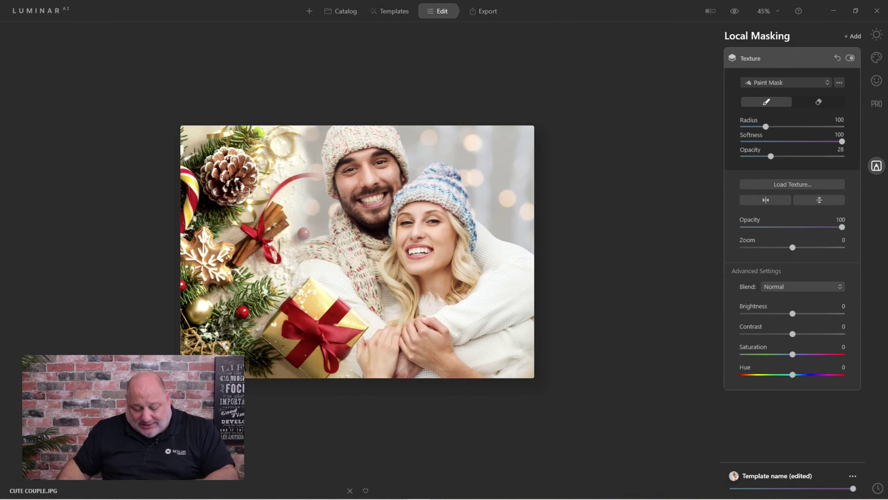
- Reduce the radius to 40 and softly erase the red ribbon's end beside the man's hat at 28 opacity
{"action": "key", "text": "bracketleft"}
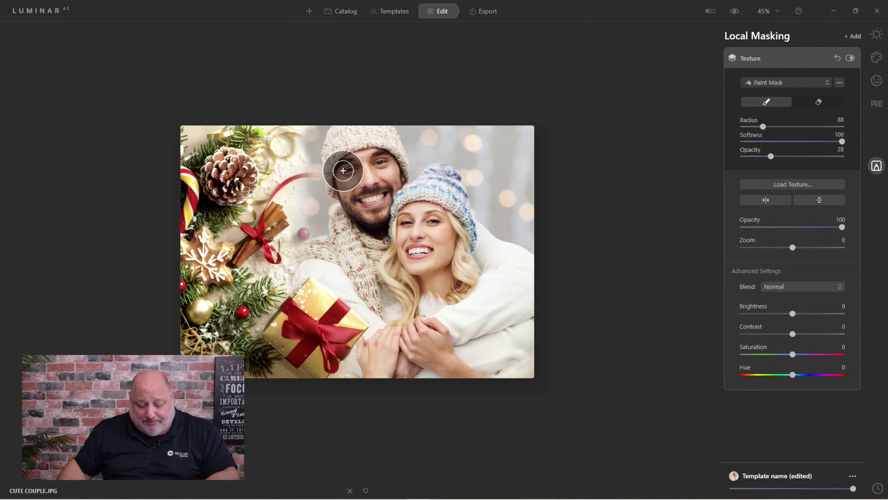
{"action": "key", "text": "bracketleft"}
{"action": "key", "text": "bracketleft"}
{"action": "key", "text": "bracketleft"}
{"action": "key", "text": "bracketleft"}
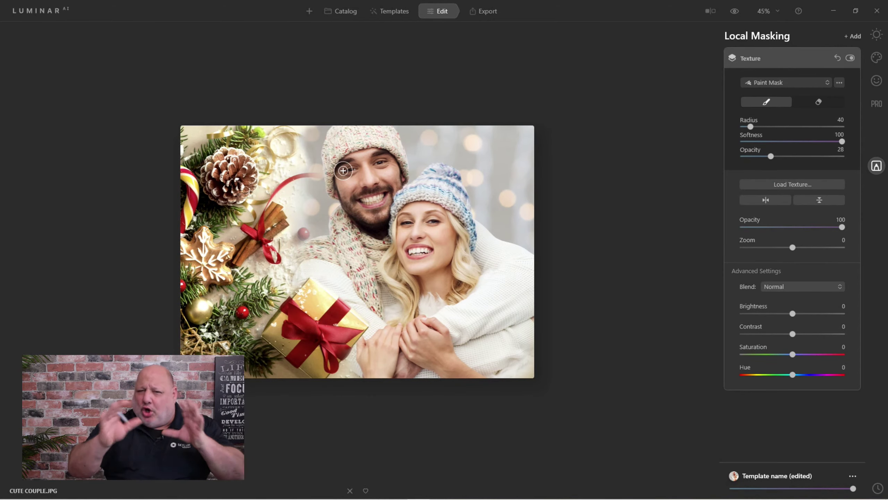
{"action": "key", "text": "alt"}
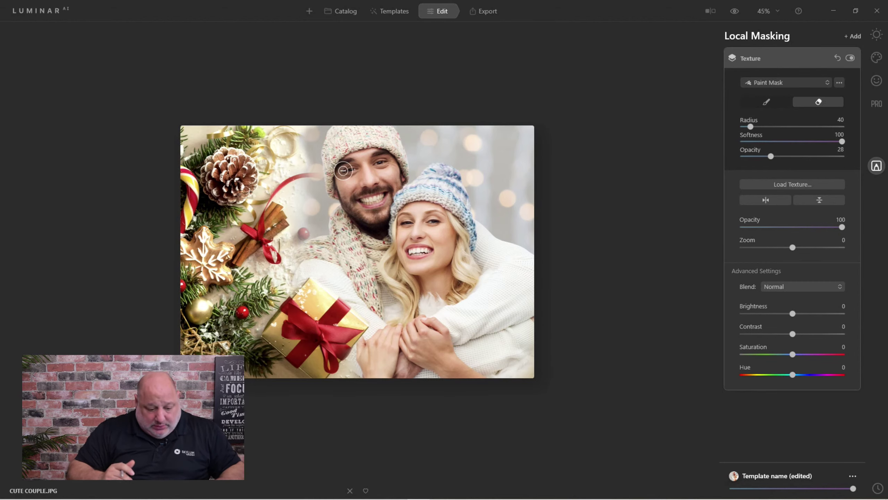
{"action": "mouse_move", "coordinate": [317, 175]}
{"action": "left_mouse_down"}
{"action": "mouse_move", "coordinate": [303, 178]}
{"action": "mouse_move", "coordinate": [312, 179]}
{"action": "left_mouse_up"}
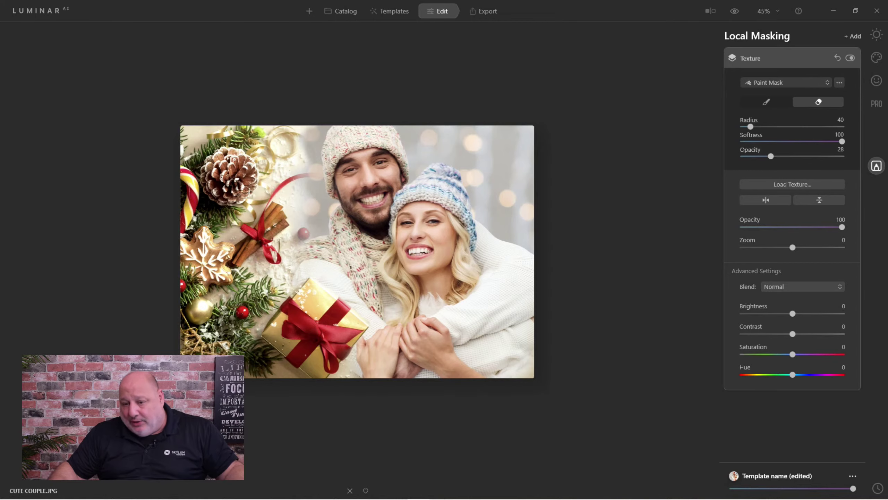
- Convert the couple's photo to black and white, and switch that adjustment off again
{"action": "key", "text": "ctrl+equal"}
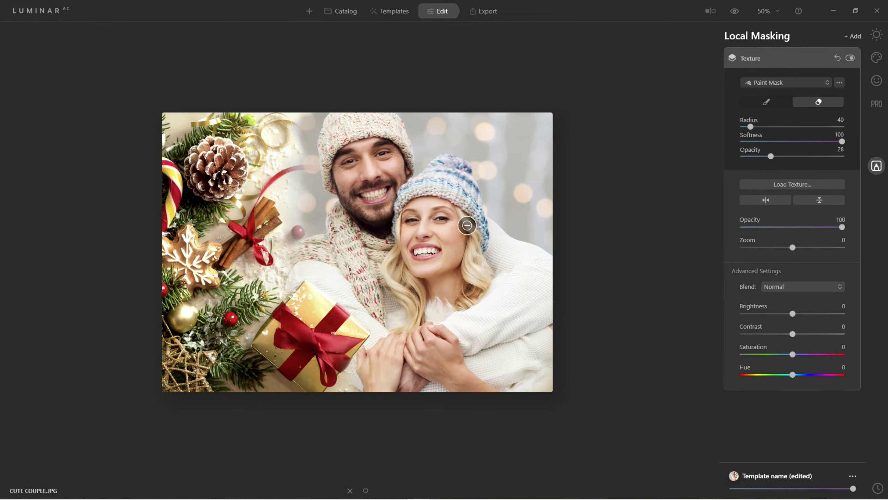
{"action": "left_click", "coordinate": [779, 59]}
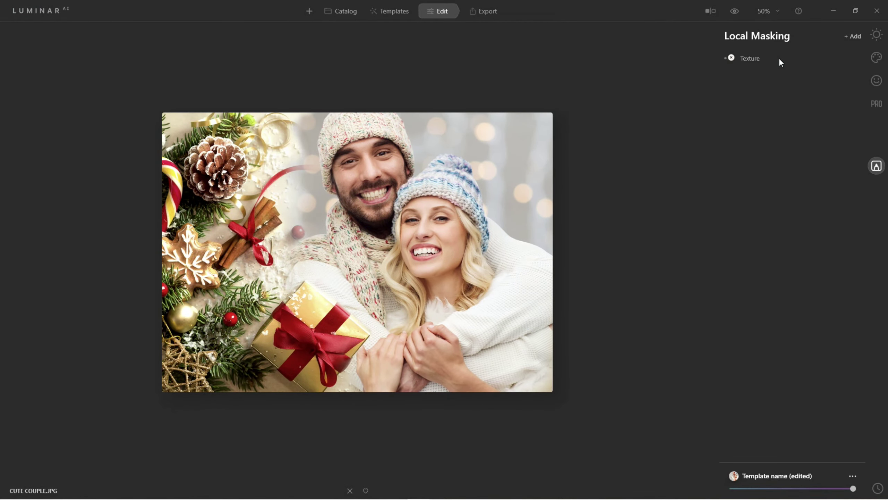
{"action": "left_click", "coordinate": [876, 35]}
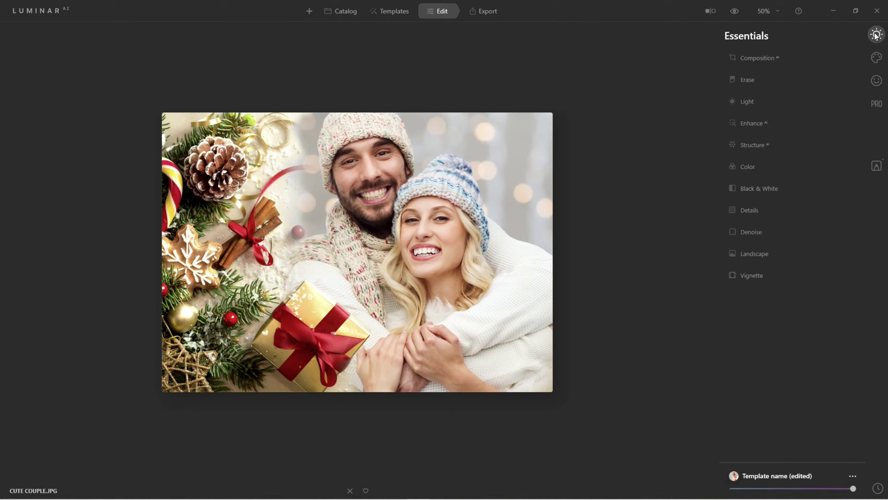
{"action": "left_click", "coordinate": [755, 189]}
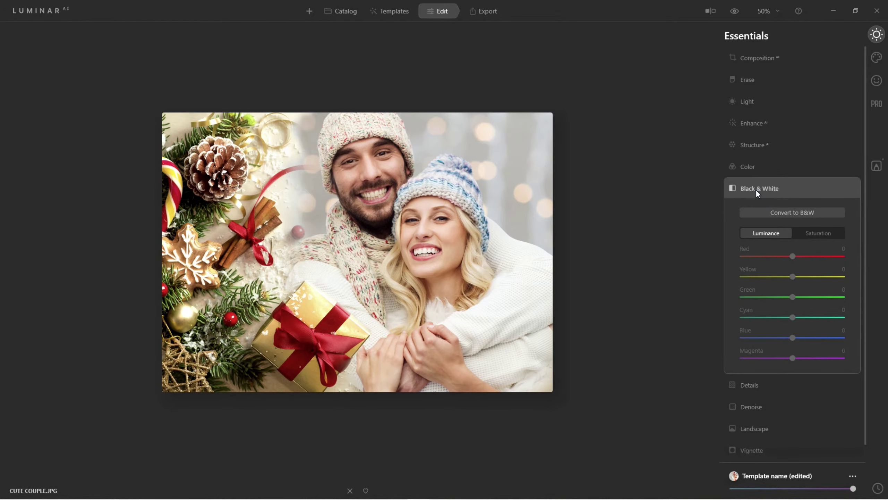
{"action": "left_click", "coordinate": [773, 210]}
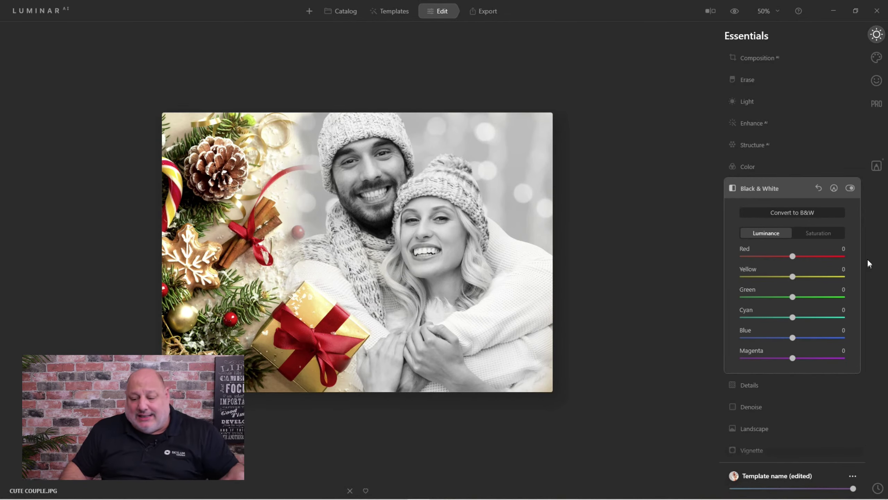
{"action": "left_click", "coordinate": [848, 189]}
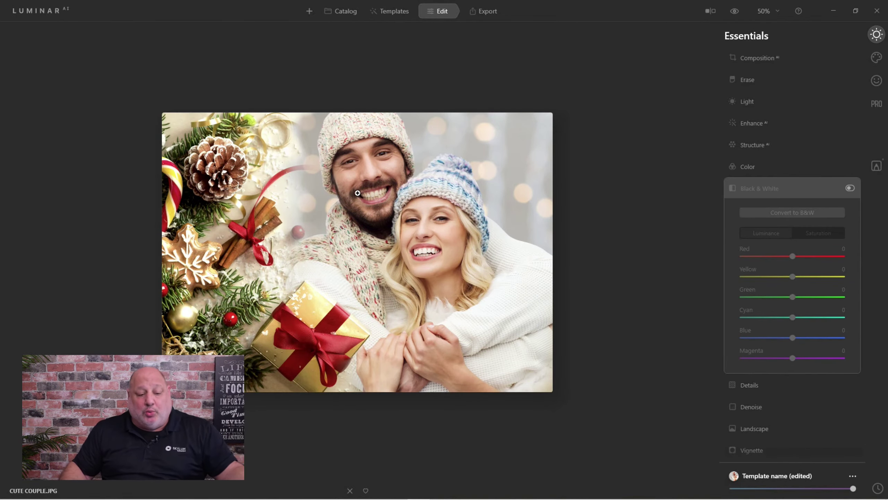
- Open Holiday Card complete.jpg from the Holiday Card album in the catalog
{"action": "key", "text": "ctrl+minus"}
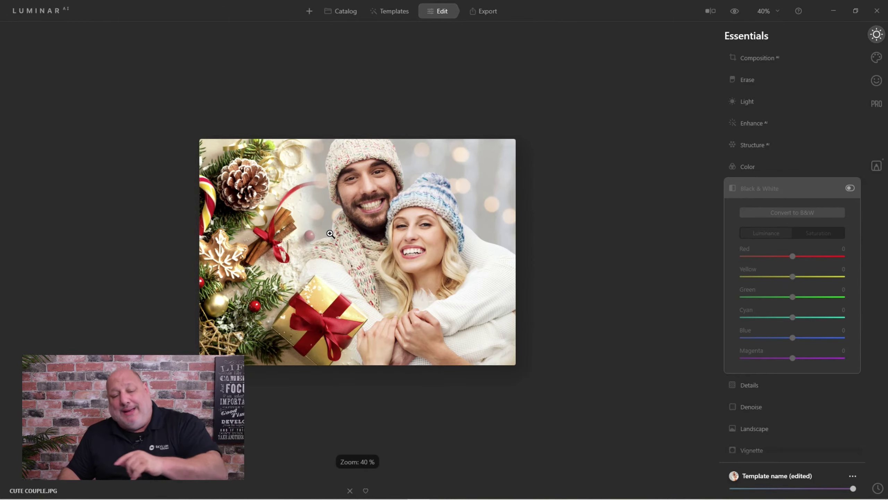
{"action": "left_click", "coordinate": [341, 11]}
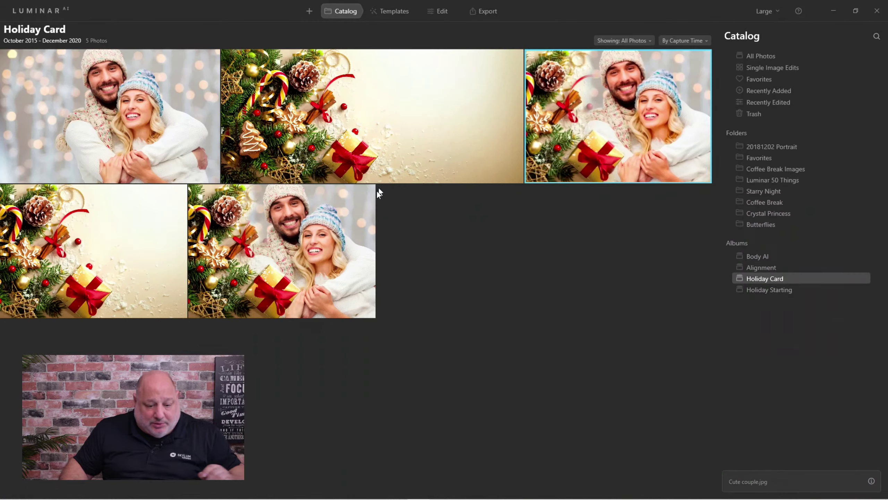
{"action": "double_click", "coordinate": [299, 249]}
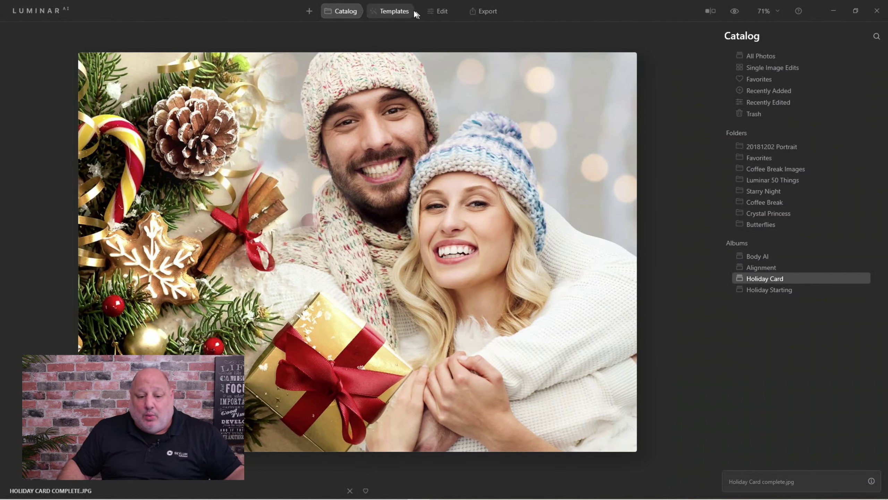
- Try the City Thrills template, apply Frosty from the Big City Lights collection instead, and lower its strength to slightly above half
{"action": "left_click", "coordinate": [400, 13]}
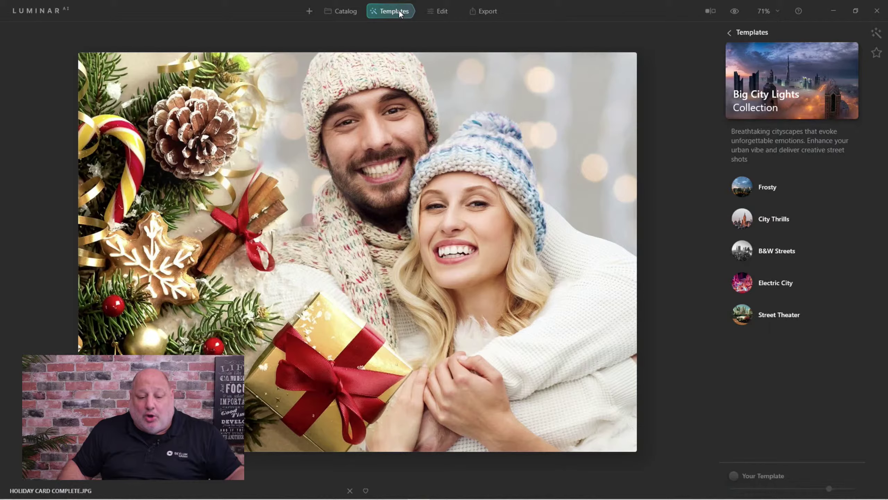
{"action": "left_click", "coordinate": [749, 215]}
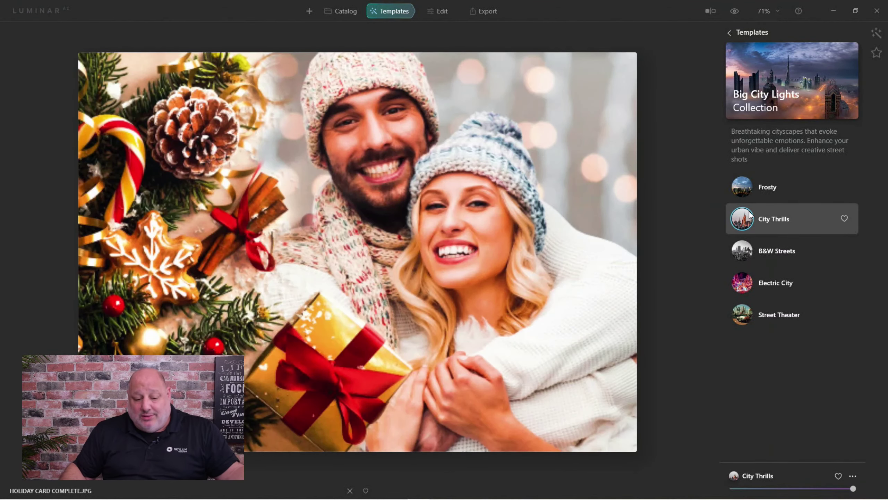
{"action": "left_click", "coordinate": [753, 187]}
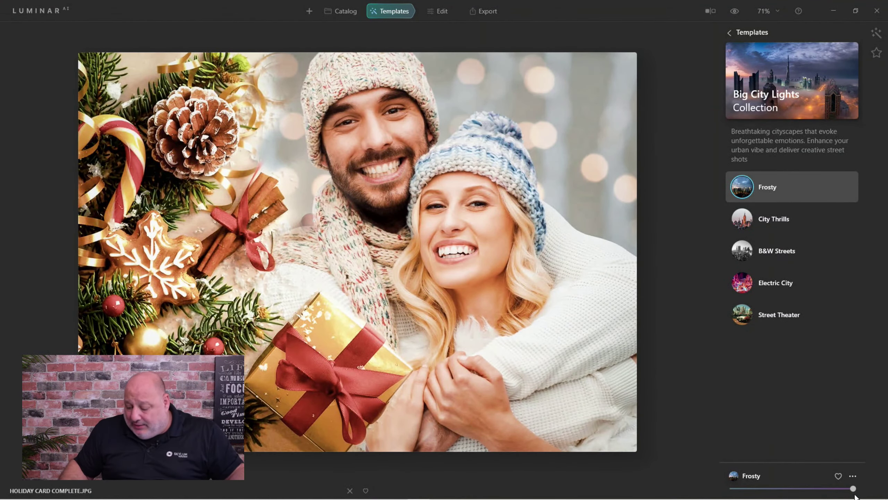
{"action": "left_click_drag", "start_coordinate": [853, 488], "coordinate": [802, 492]}
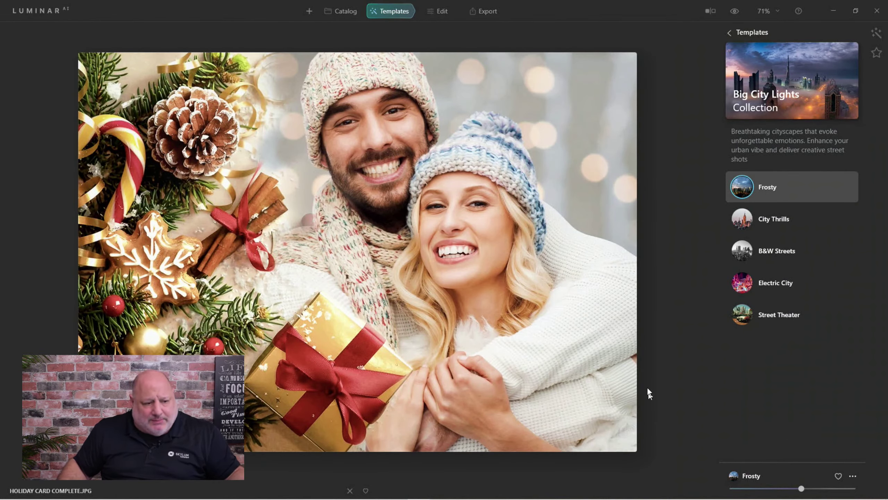
- Open the Luminar Marketplace website in the browser and dismiss the cash-back offer
{"action": "left_click", "coordinate": [49, 10]}
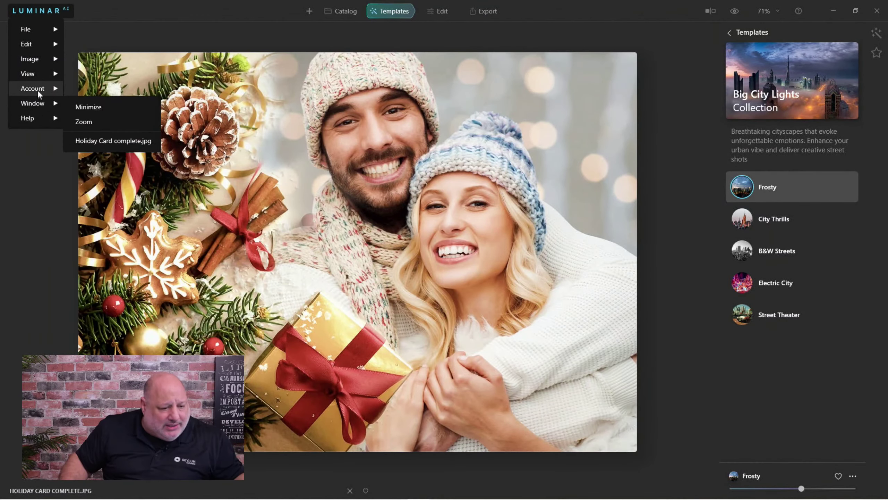
{"action": "mouse_move", "coordinate": [38, 89]}
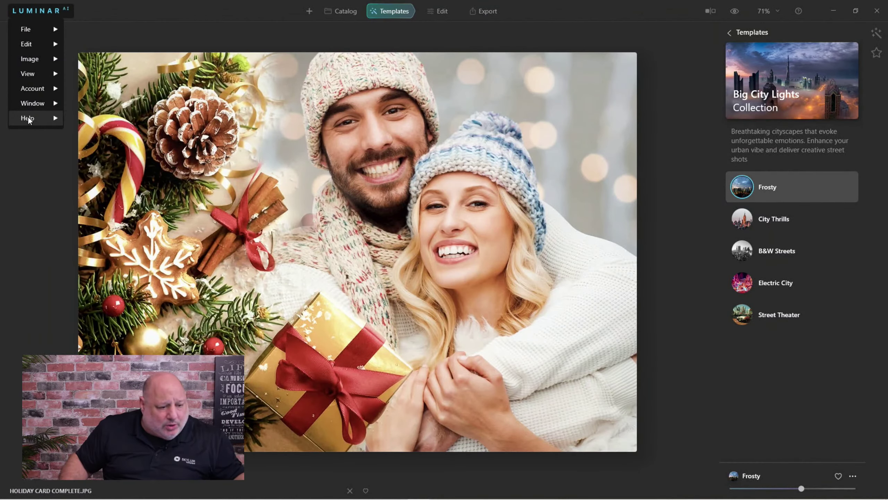
{"action": "mouse_move", "coordinate": [52, 116]}
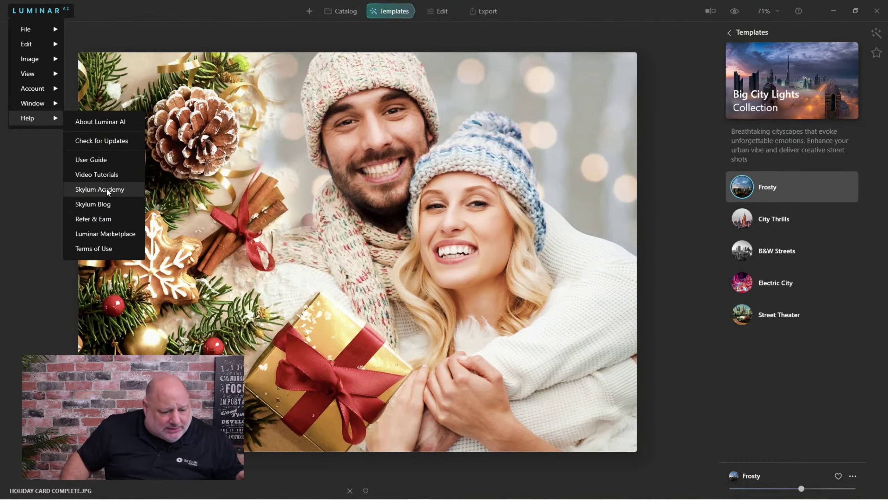
{"action": "left_click", "coordinate": [102, 234]}
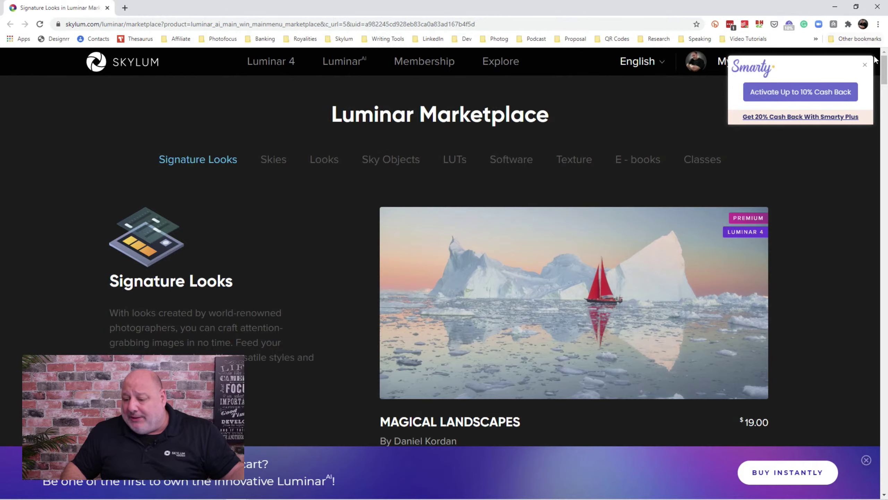
{"action": "left_click", "coordinate": [865, 65]}
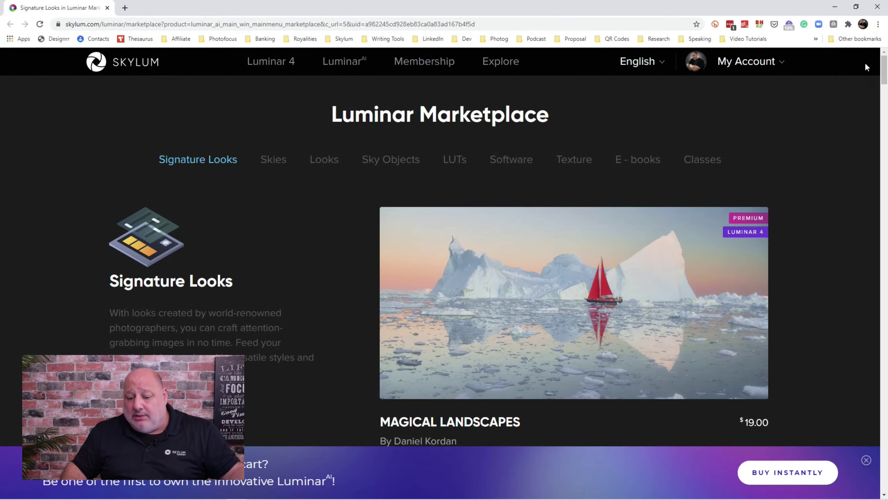
- Show the marketplace's Texture category and look at the free Found Textures pack
{"action": "left_click", "coordinate": [573, 167]}
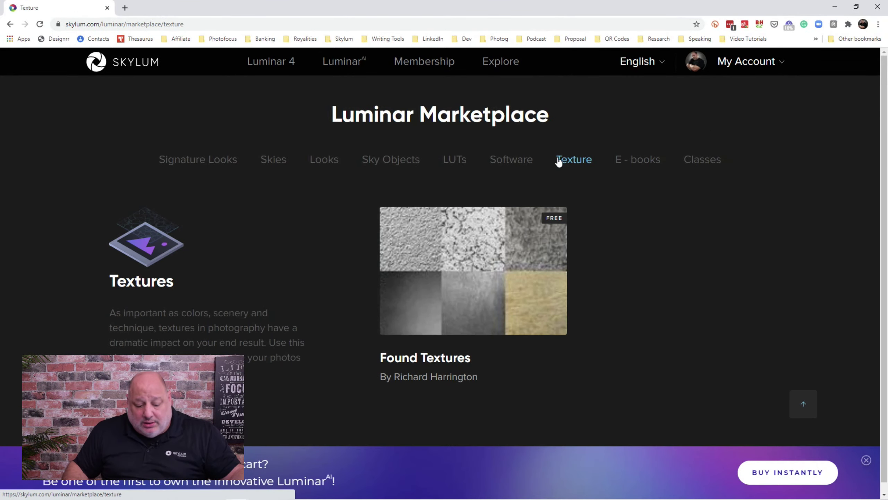
{"action": "mouse_move", "coordinate": [475, 304]}
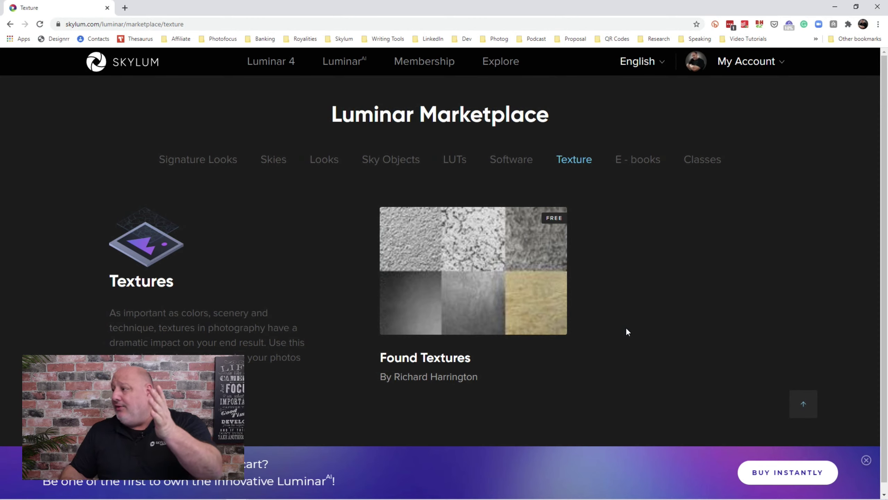
{"action": "mouse_move", "coordinate": [509, 293]}
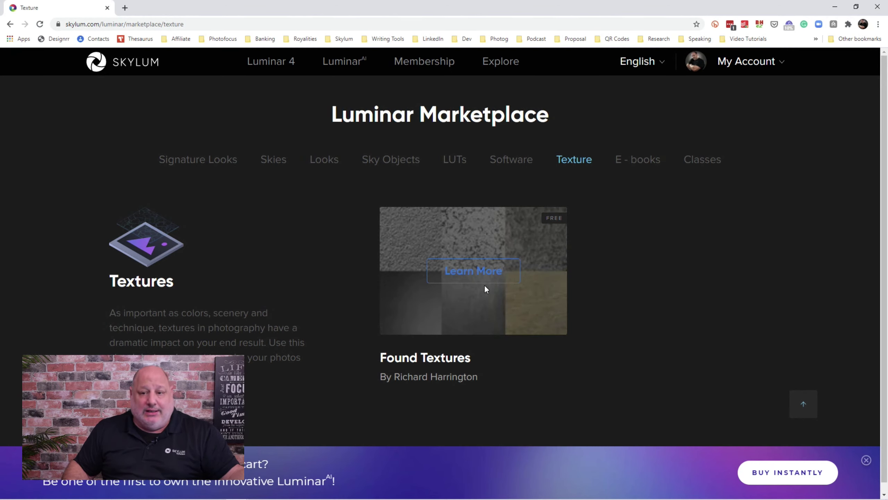
- Return to Skylum's Luminar 4 home page, open the Luminar 4 Marketplace from there and show its Texture category
{"action": "left_click", "coordinate": [163, 25]}
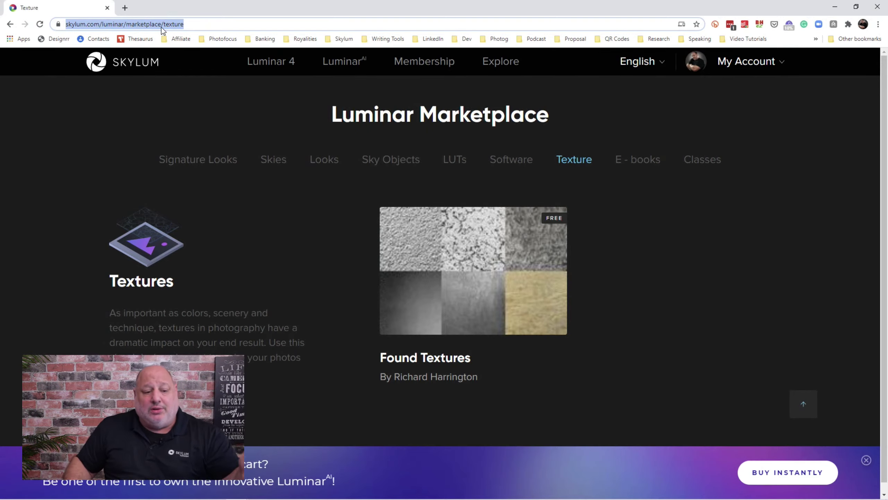
{"action": "left_click", "coordinate": [138, 63]}
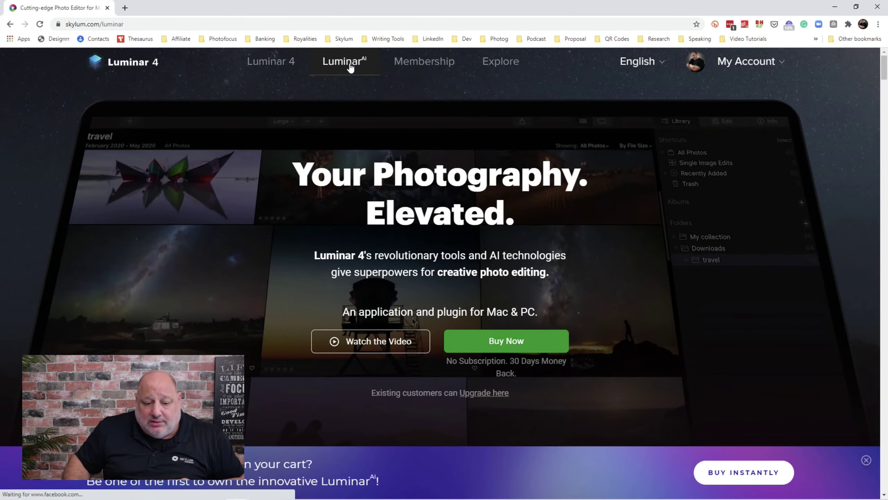
{"action": "mouse_move", "coordinate": [288, 62]}
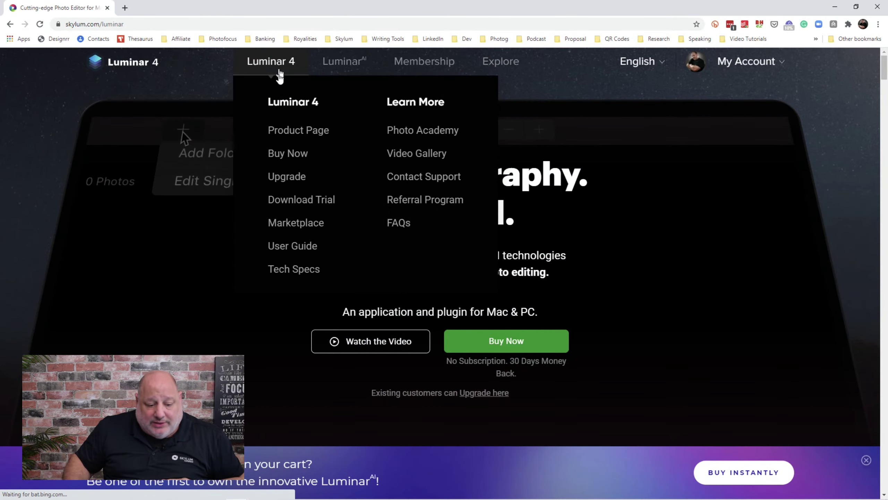
{"action": "left_click", "coordinate": [296, 223]}
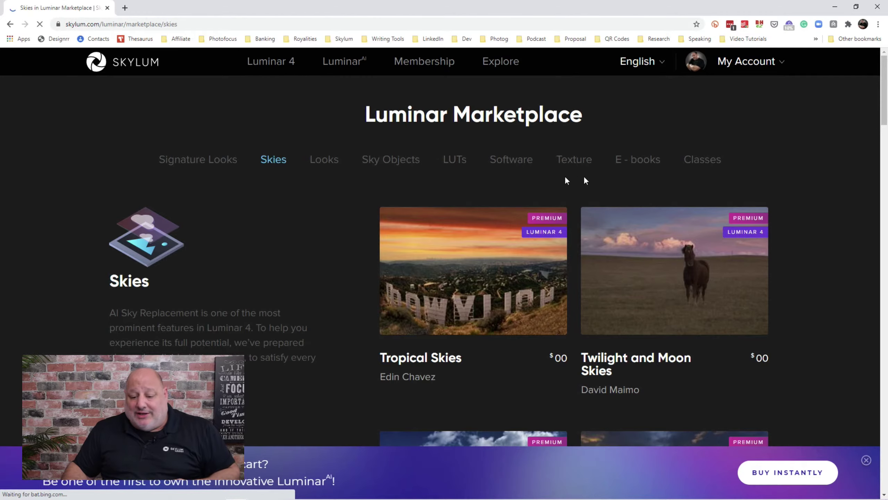
{"action": "left_click", "coordinate": [587, 161]}
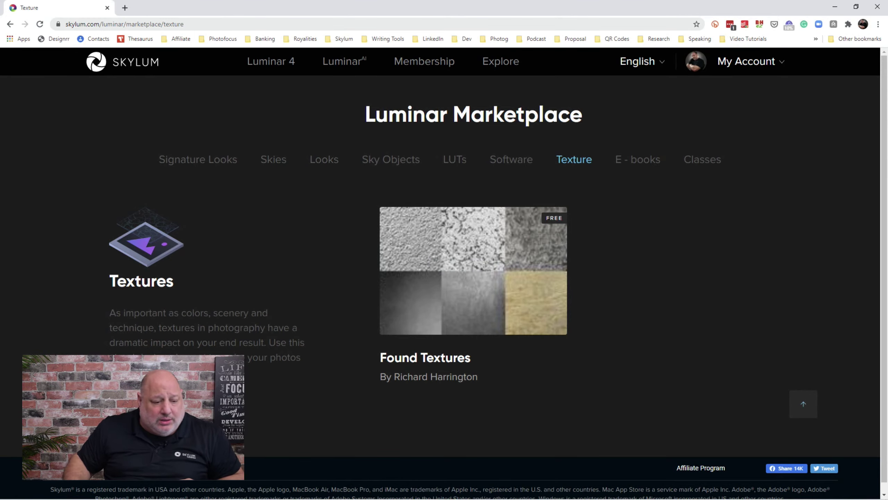
- Open Skylum's Luminar Live event page through a web search for "luminar live skylum" and hide the browser's bookmarks bar
{"action": "left_click", "coordinate": [150, 25]}
{"action": "type", "text": "lumina"}
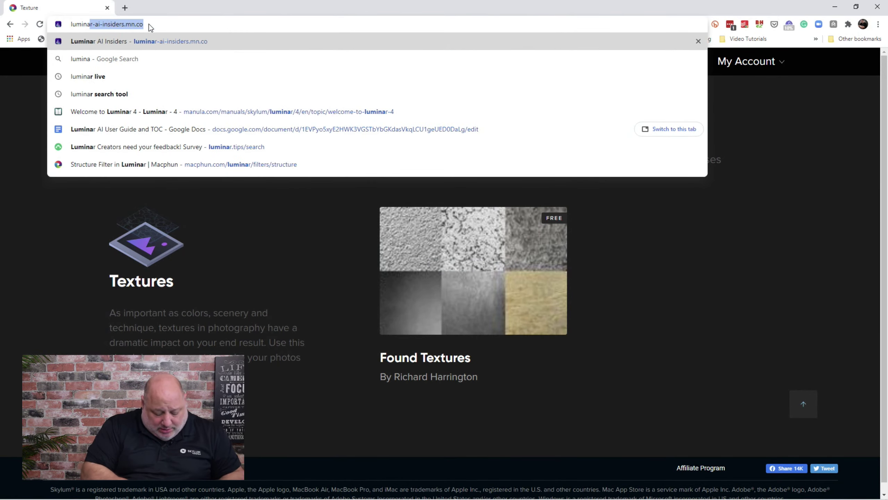
{"action": "type", "text": "r live"}
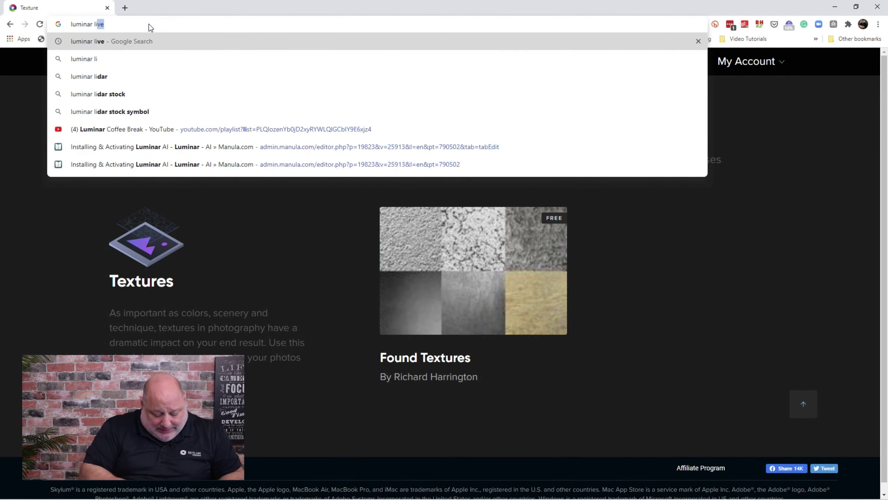
{"action": "type", "text": " sk"}
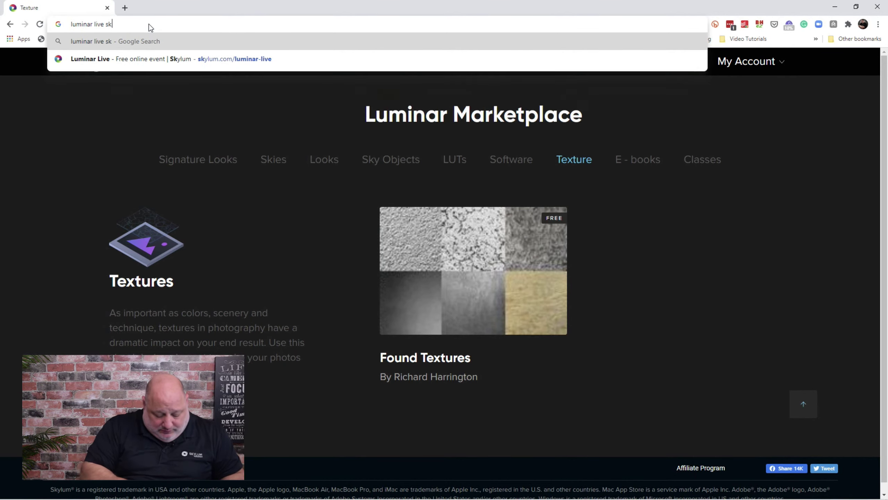
{"action": "type", "text": "ylum"}
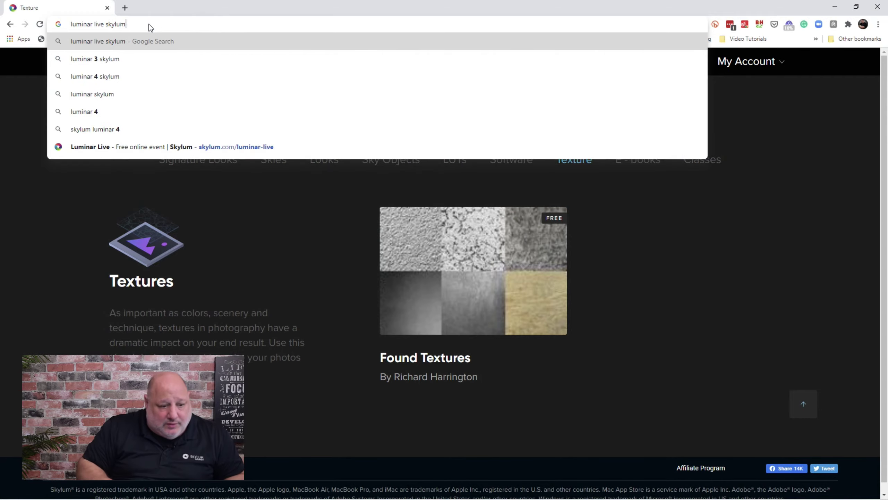
{"action": "key", "text": "Return"}
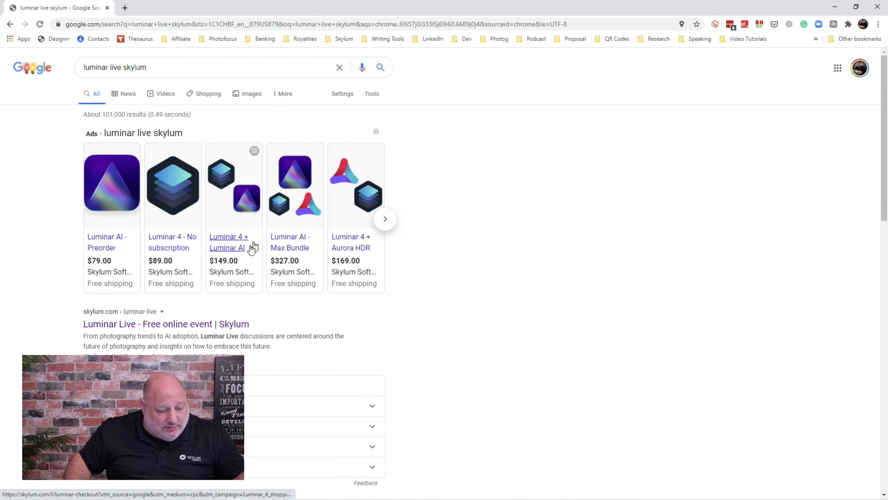
{"action": "left_click", "coordinate": [171, 324]}
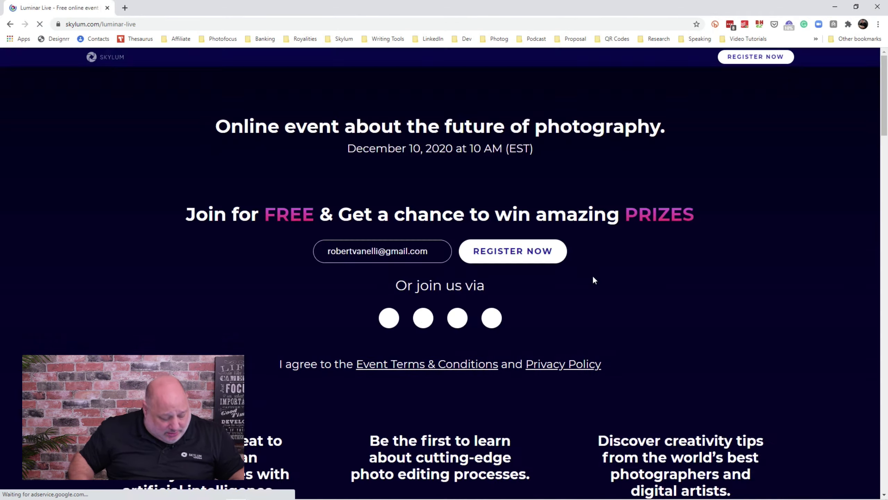
{"action": "key", "text": "ctrl+shift+b"}
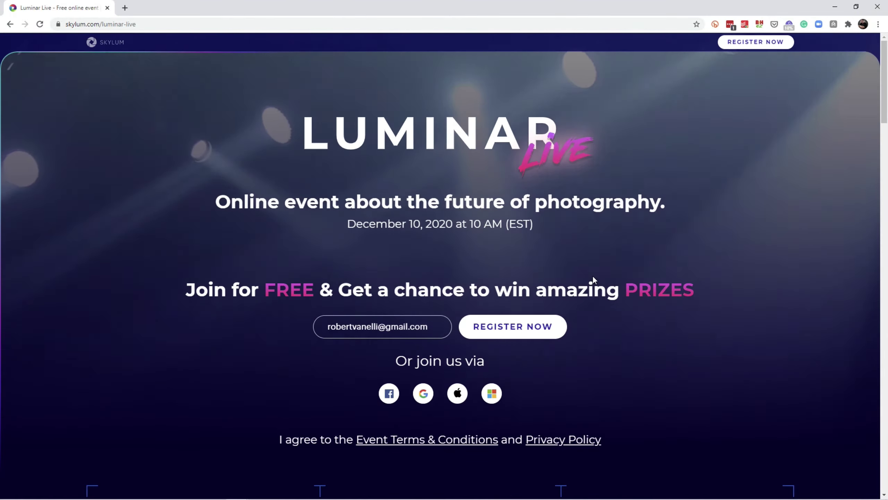
- Look through the Luminar Live page's event highlights, speakers and hosts
{"action": "scroll", "coordinate": [593, 275], "scroll_direction": "down", "scroll_amount": 3}
{"action": "scroll", "coordinate": [639, 282], "scroll_direction": "down", "scroll_amount": 10}
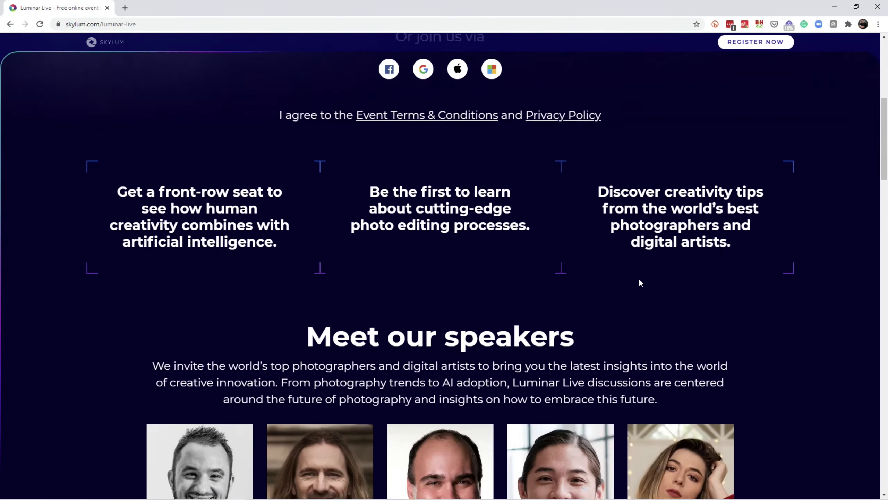
{"action": "scroll", "coordinate": [639, 282], "scroll_direction": "down", "scroll_amount": 1}
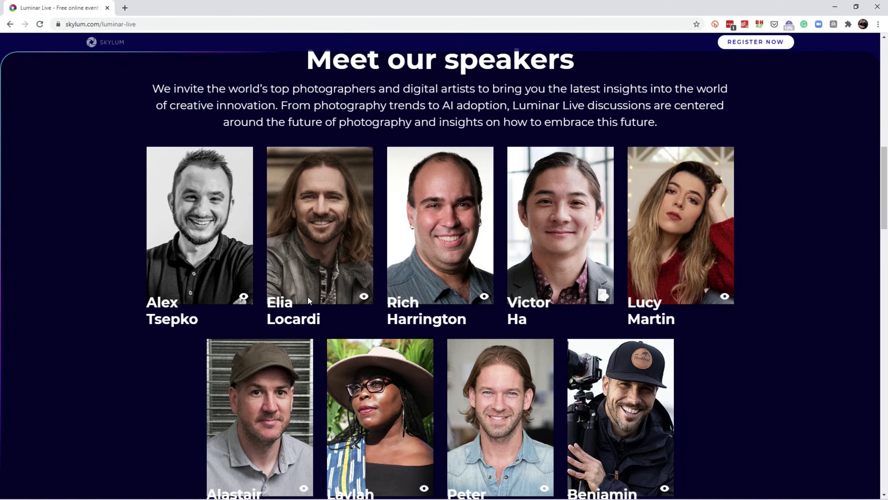
{"action": "scroll", "coordinate": [308, 300], "scroll_direction": "down", "scroll_amount": 7}
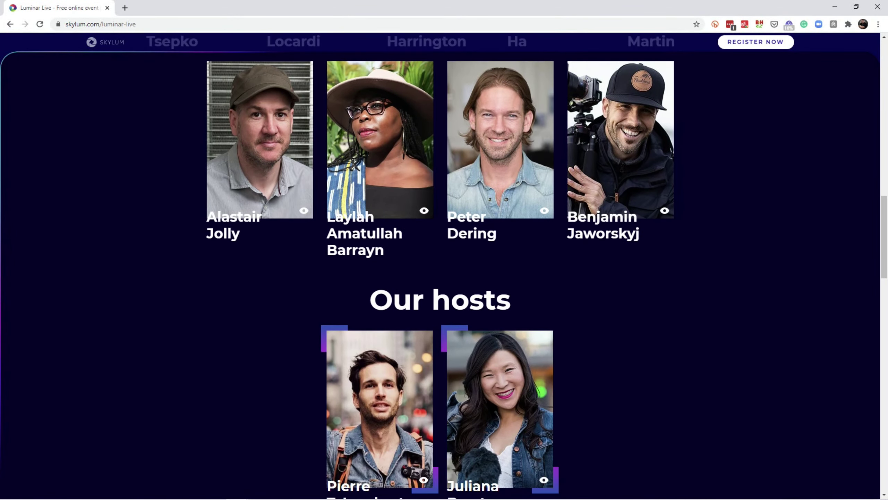
{"action": "scroll", "coordinate": [310, 297], "scroll_direction": "down", "scroll_amount": 1}
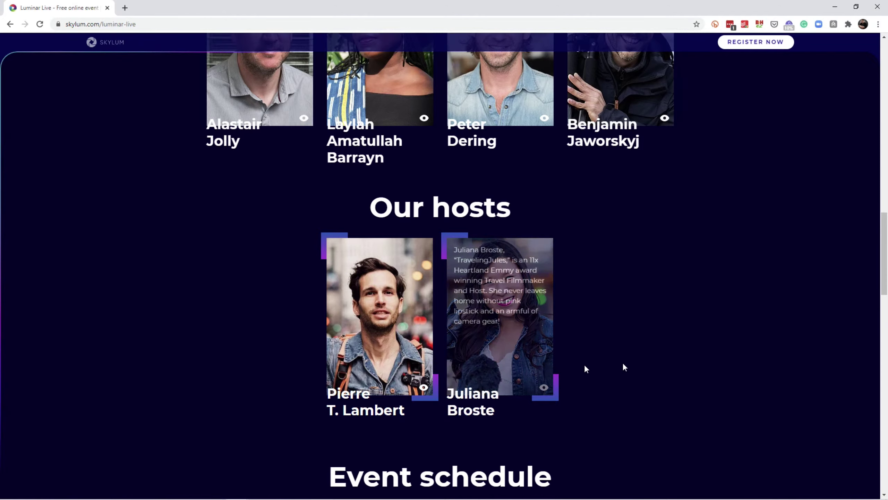
- Review the Luminar Live event schedule from the CEO welcome through the final panel discussion, down to the registration form
{"action": "scroll", "coordinate": [669, 353], "scroll_direction": "down", "scroll_amount": 2}
{"action": "scroll", "coordinate": [669, 352], "scroll_direction": "down", "scroll_amount": 4}
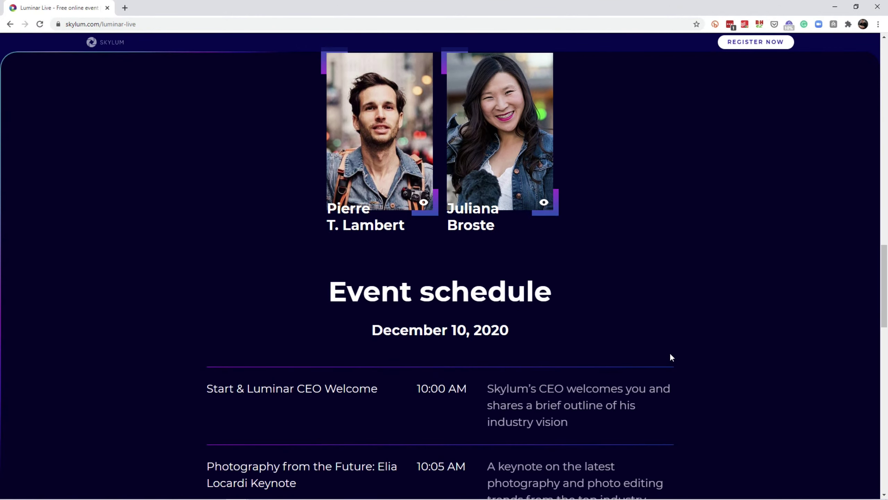
{"action": "scroll", "coordinate": [803, 354], "scroll_direction": "down", "scroll_amount": 2}
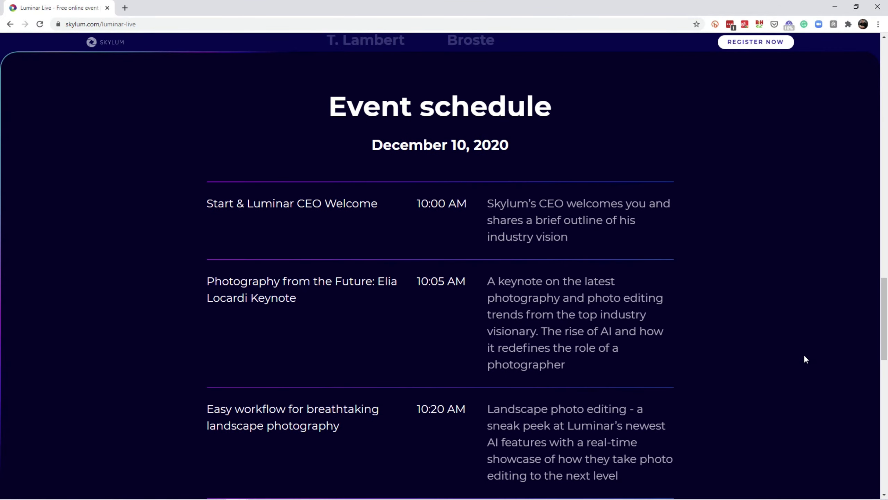
{"action": "scroll", "coordinate": [804, 357], "scroll_direction": "down", "scroll_amount": 1}
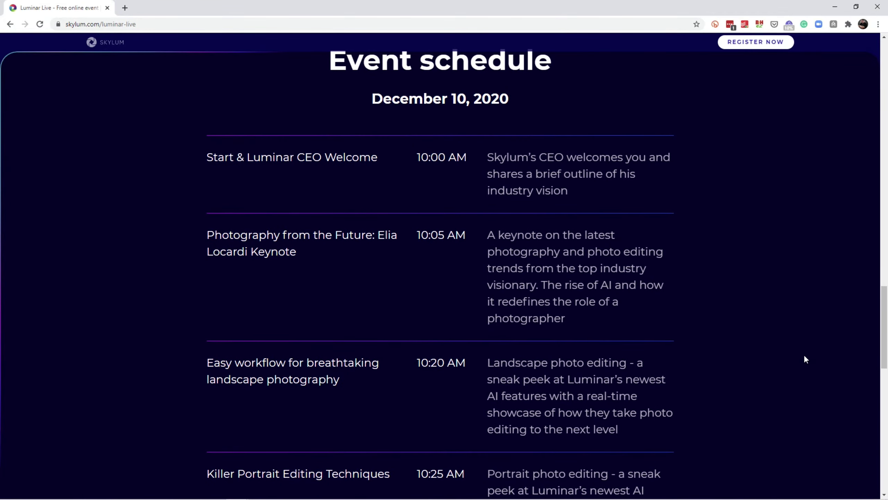
{"action": "scroll", "coordinate": [805, 357], "scroll_direction": "down", "scroll_amount": 6}
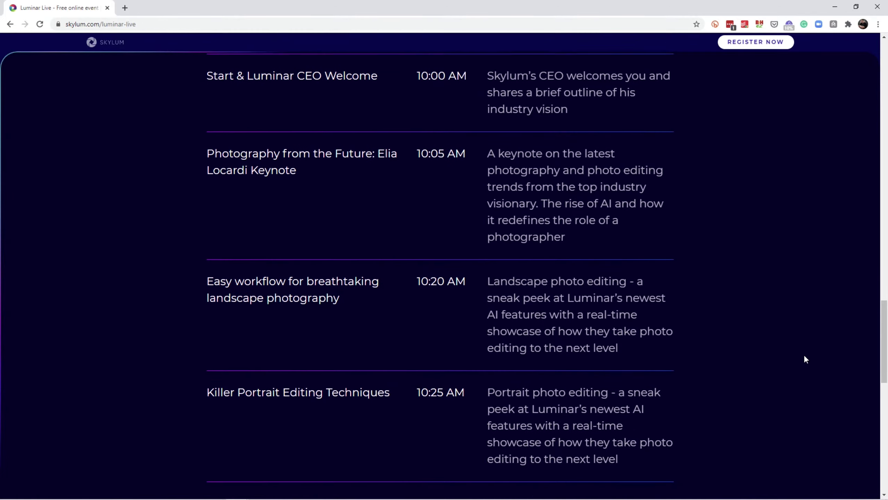
{"action": "scroll", "coordinate": [805, 357], "scroll_direction": "down", "scroll_amount": 7}
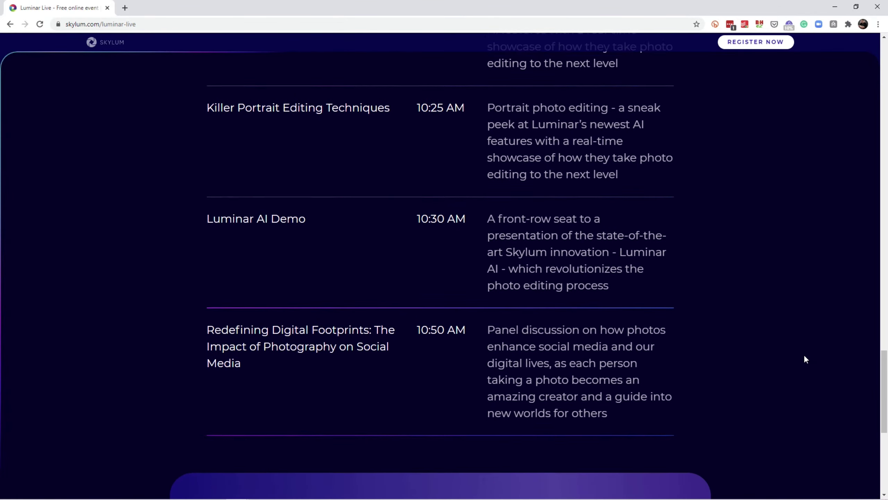
{"action": "scroll", "coordinate": [809, 351], "scroll_direction": "down", "scroll_amount": 1}
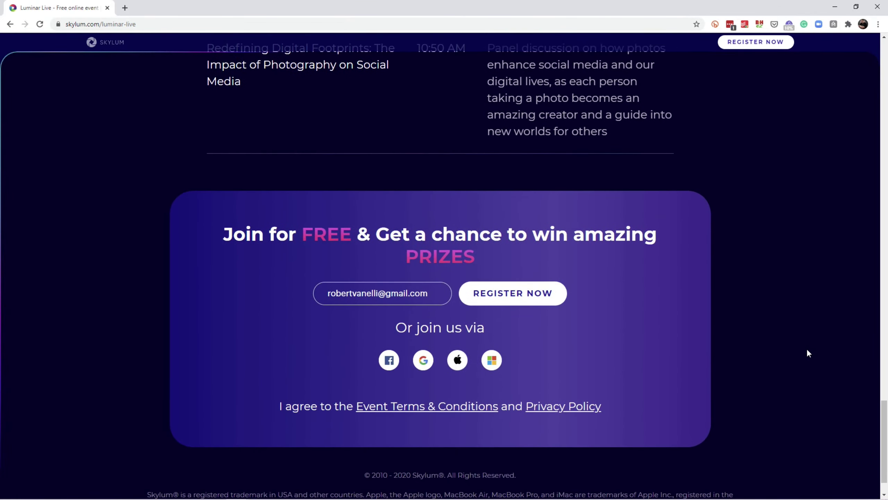